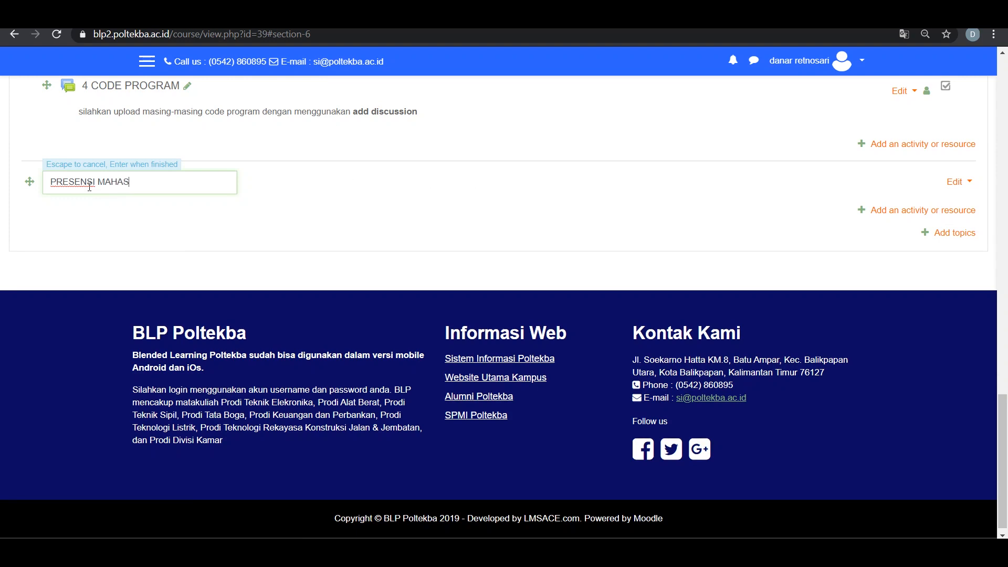
Name the last course topic PRESENSI MAHASISWA and move it directly below the Announcements section
key(Return)
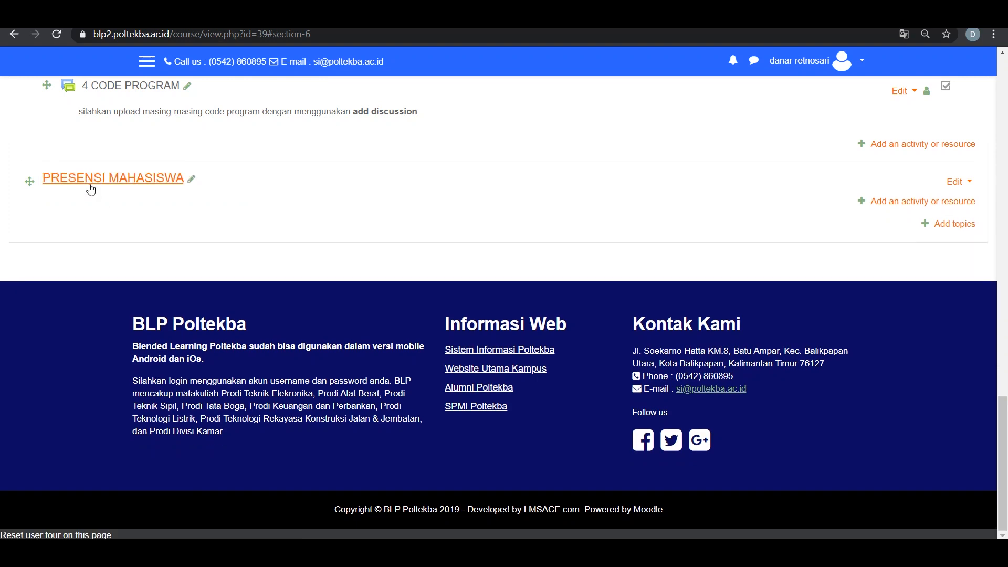
scroll(92, 261, up, 2)
drag(30, 313, 74, 346)
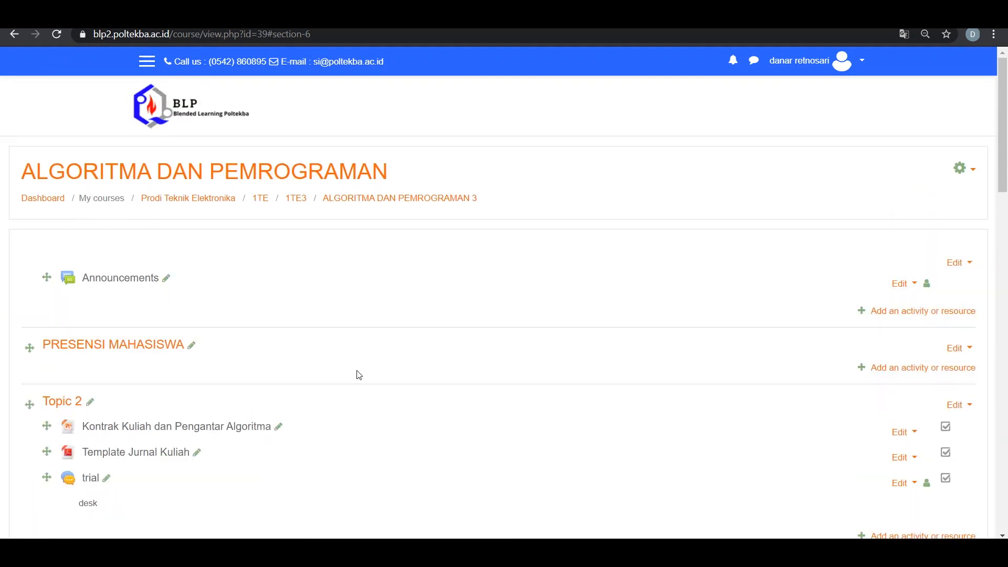
Add an Attendance activity to the PRESENSI MAHASISWA topic
scroll(942, 376, down, 1)
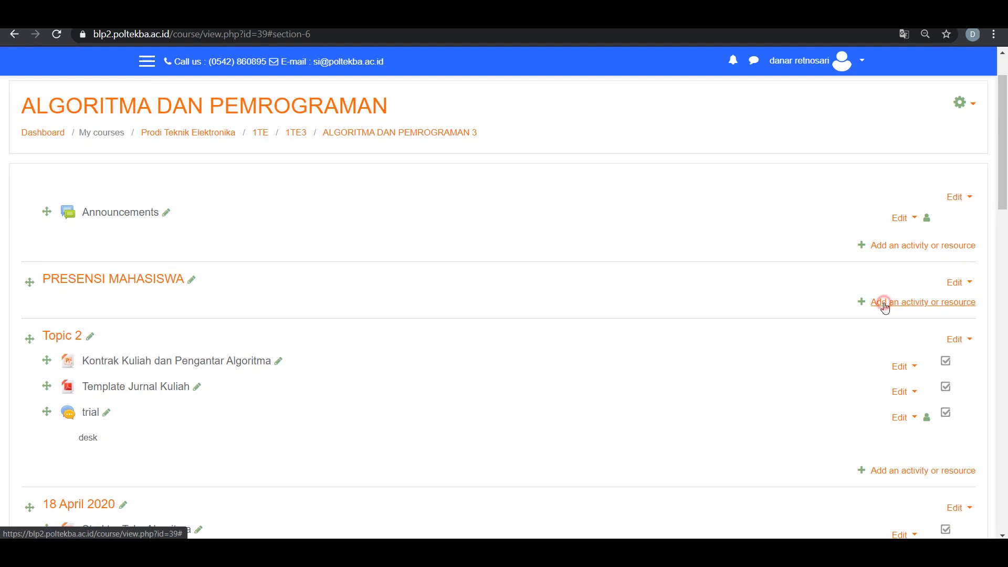
click(884, 304)
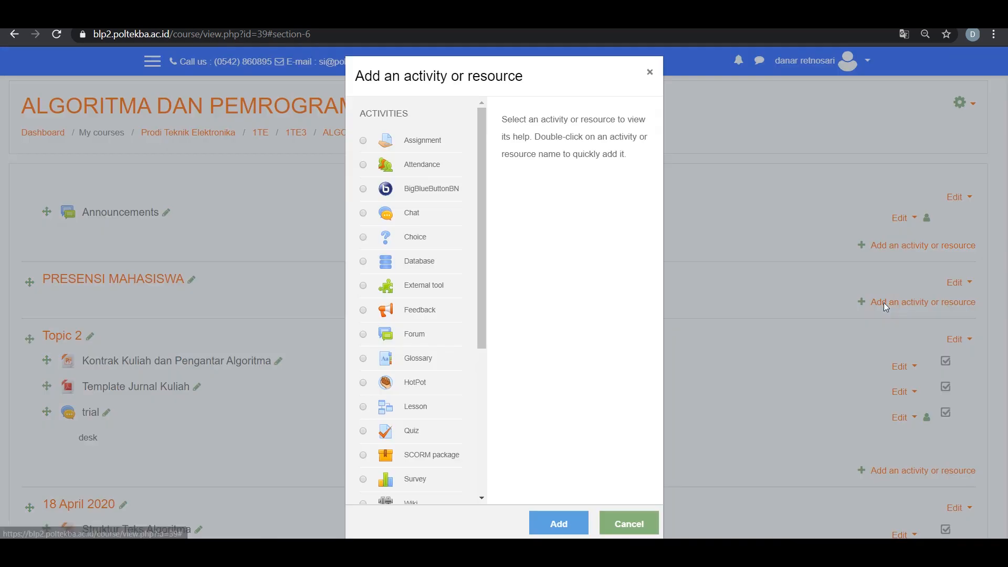
click(363, 168)
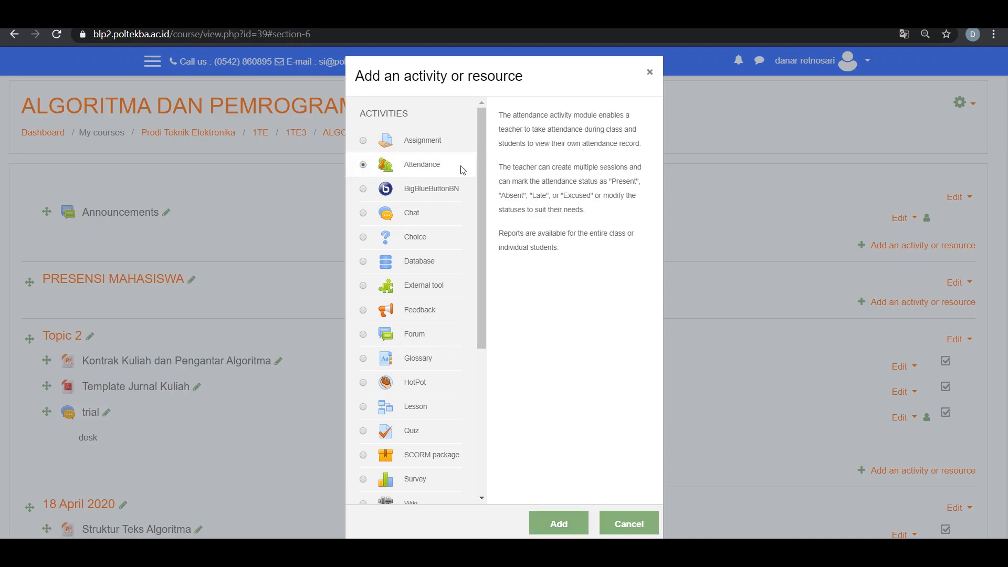
click(561, 524)
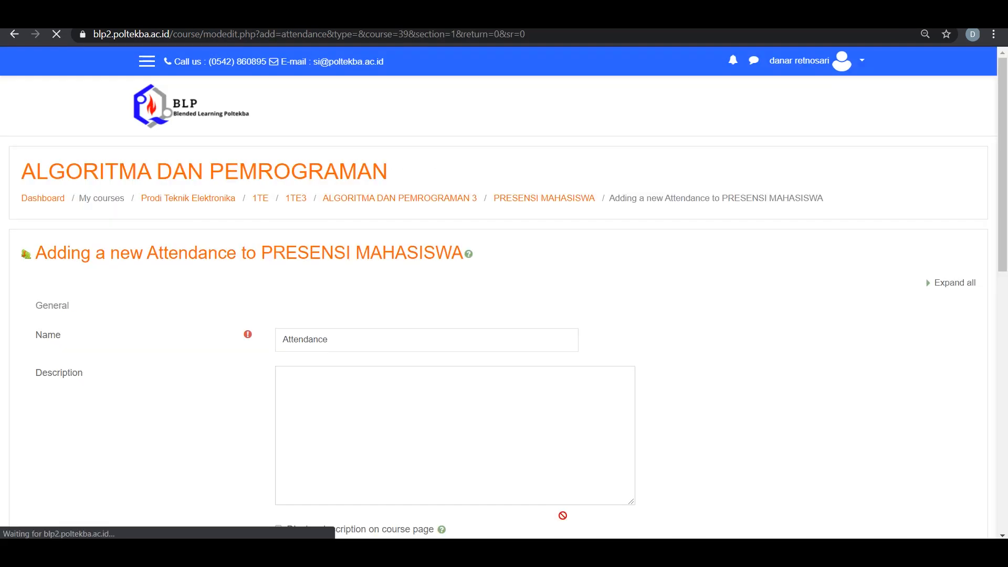
Name the new attendance activity PRESENSI MAHASISWA
click(417, 343)
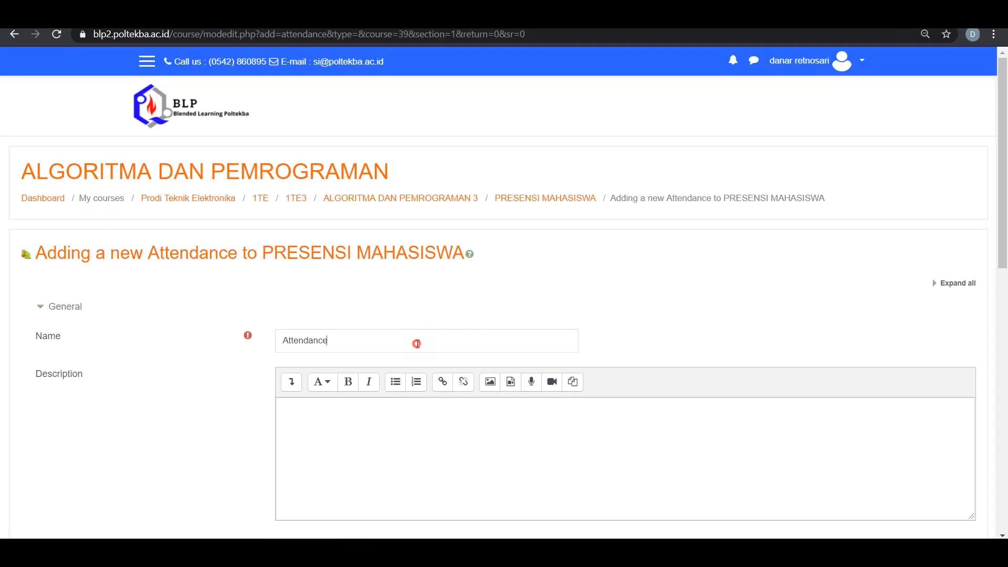
scroll(417, 344, down, 1)
drag(332, 274, 277, 272)
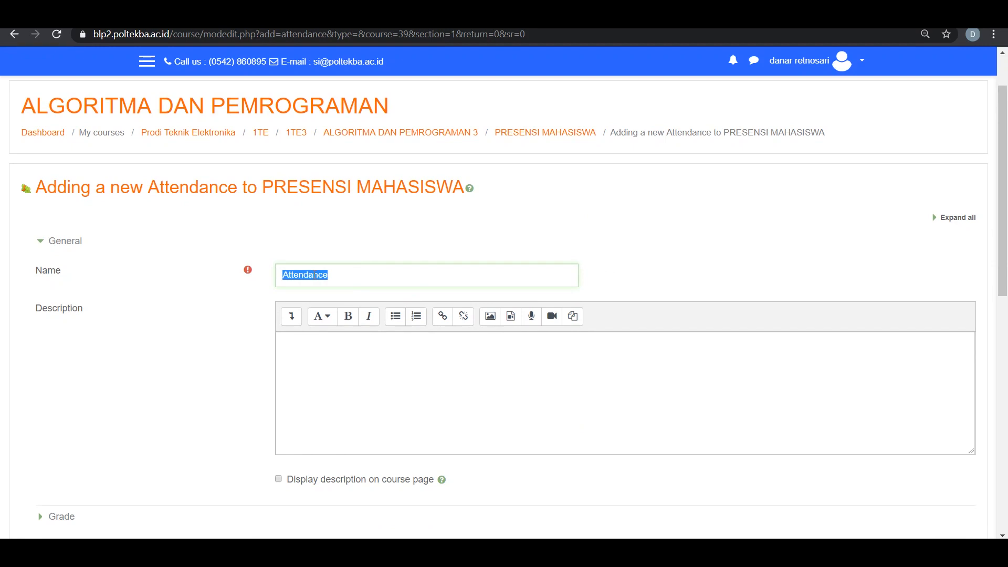
text(PRESENSI MAHASISWA)
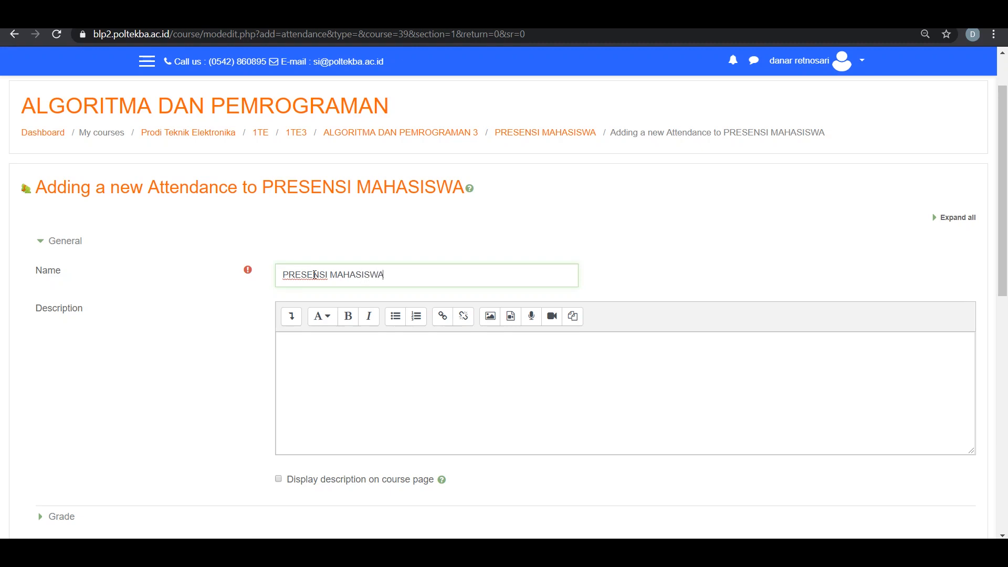
Enter "silahkan melakukan presensi sebelum memulai perkuliahan" as the attendance activity's description
click(384, 394)
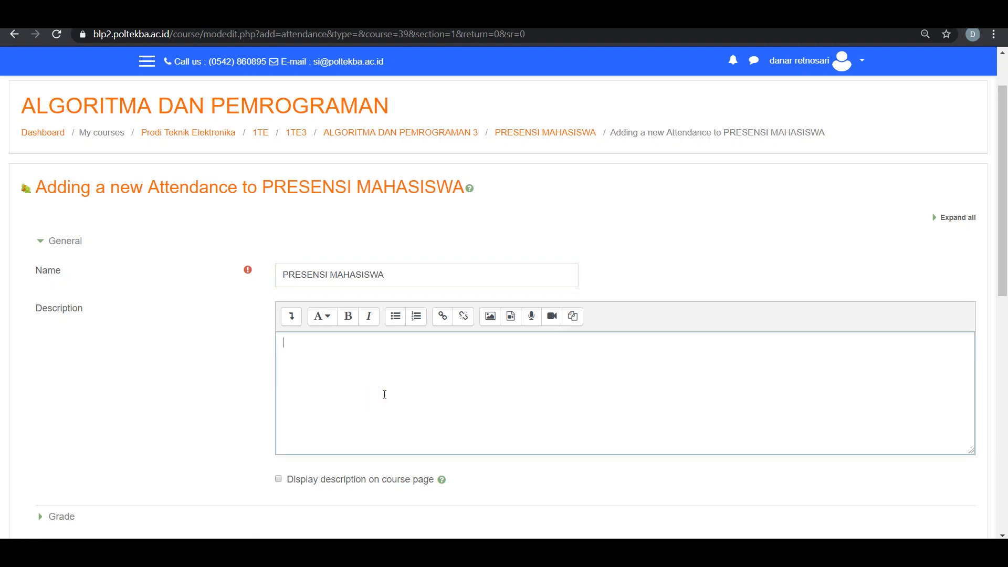
text(silaha)
text(an melakukan pr)
text(eser)
text(si sebelum)
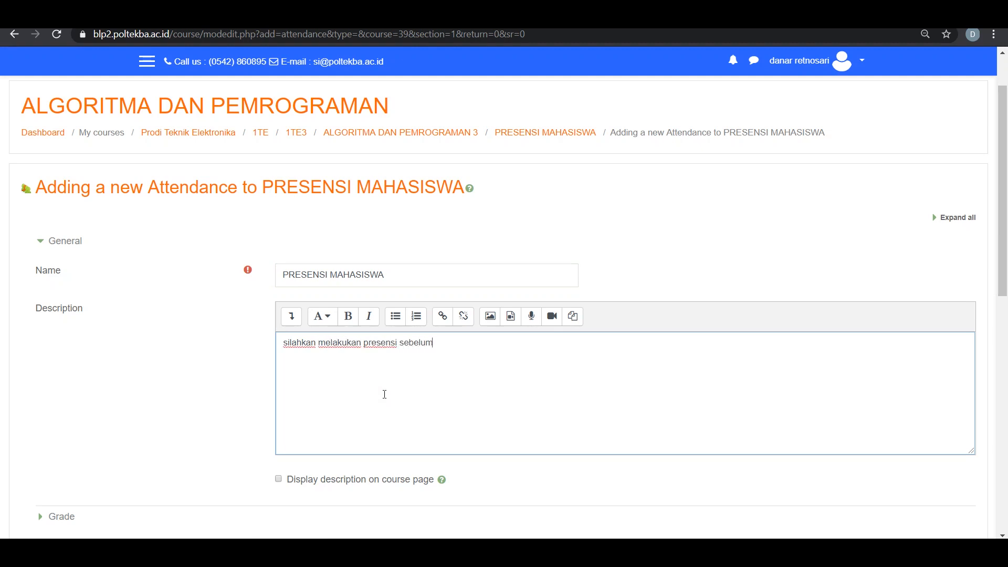
text( memulaipe)
text( pe)
text(rkuliahan)
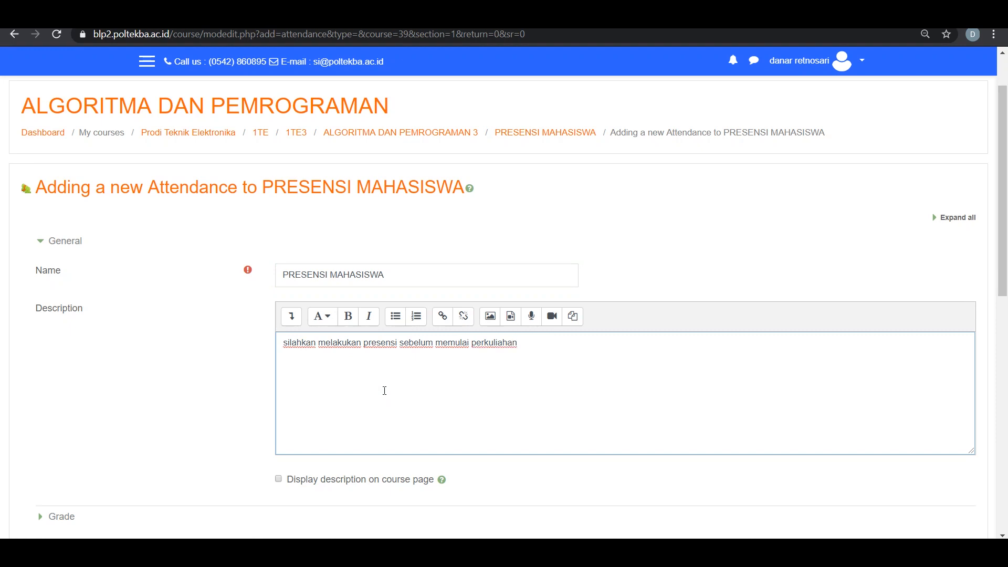
Have the description displayed on the course page, then save and open the attendance activity
scroll(378, 396, down, 1)
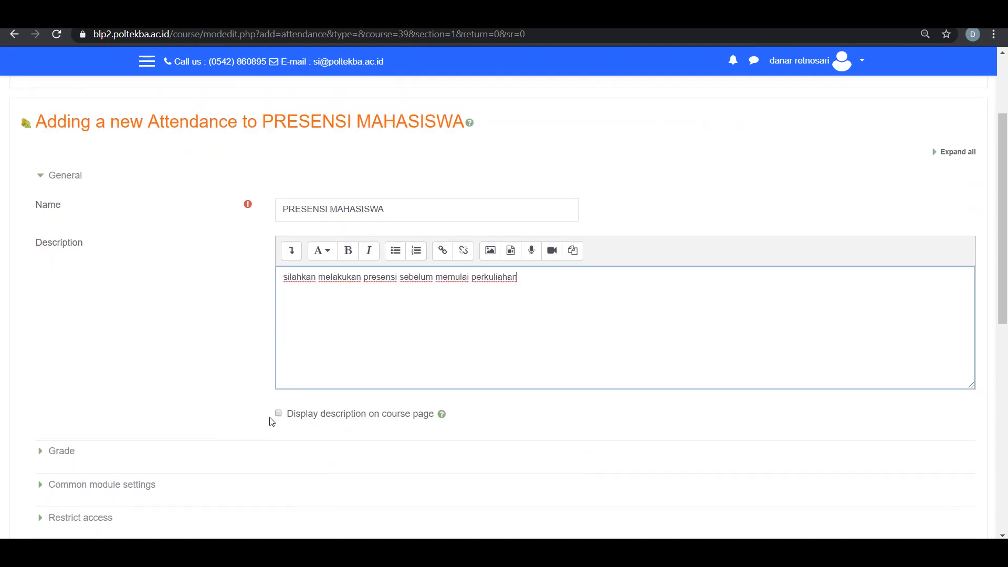
click(278, 415)
scroll(392, 446, down, 3)
click(447, 496)
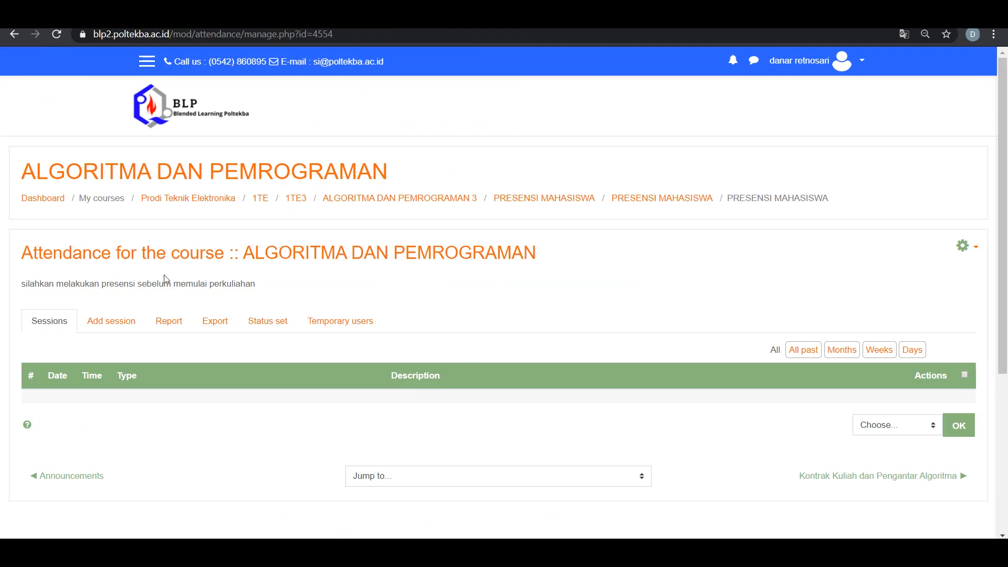
Start a new attendance session and set its time from 14:00 to 18:00
scroll(336, 357, down, 1)
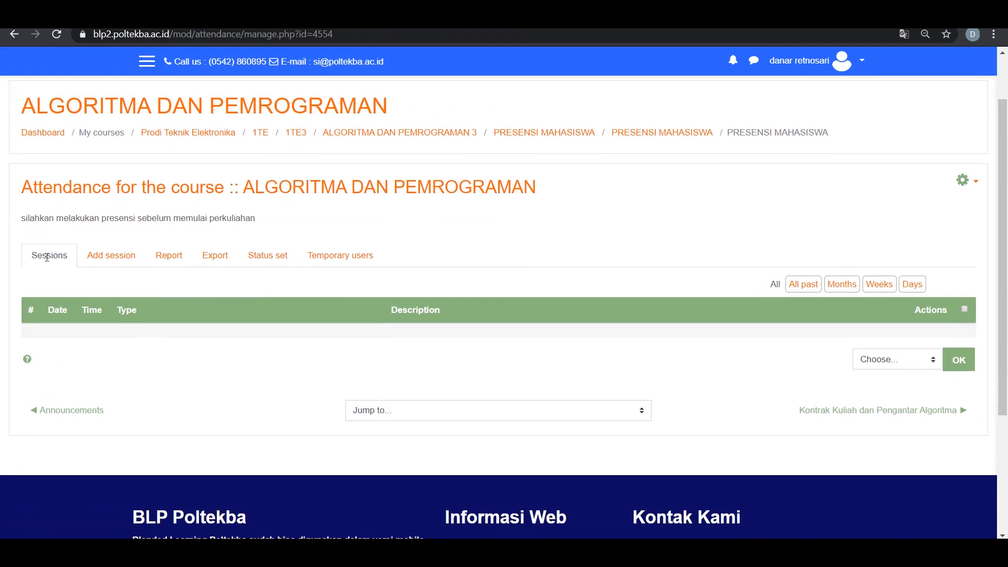
click(112, 257)
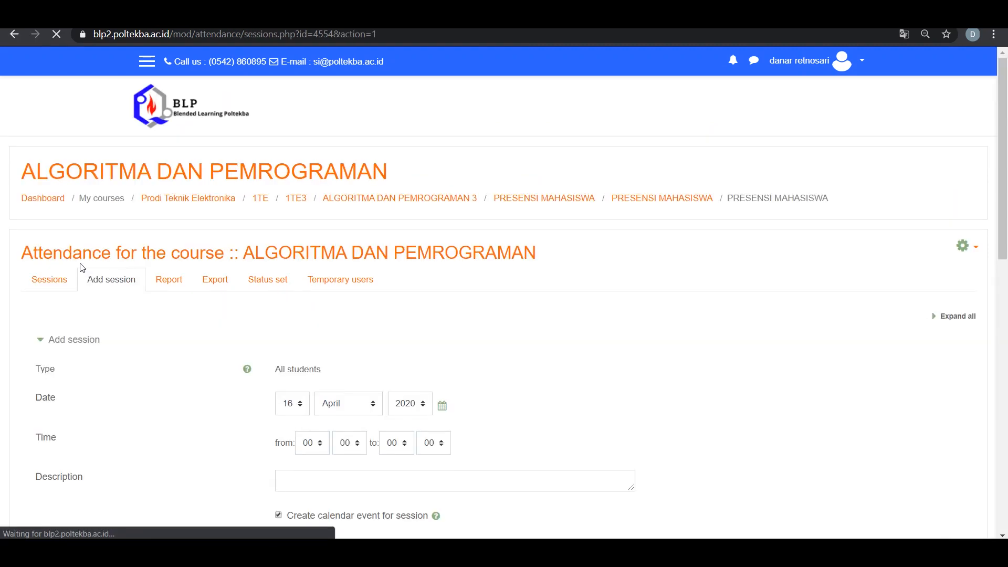
scroll(393, 357, down, 1)
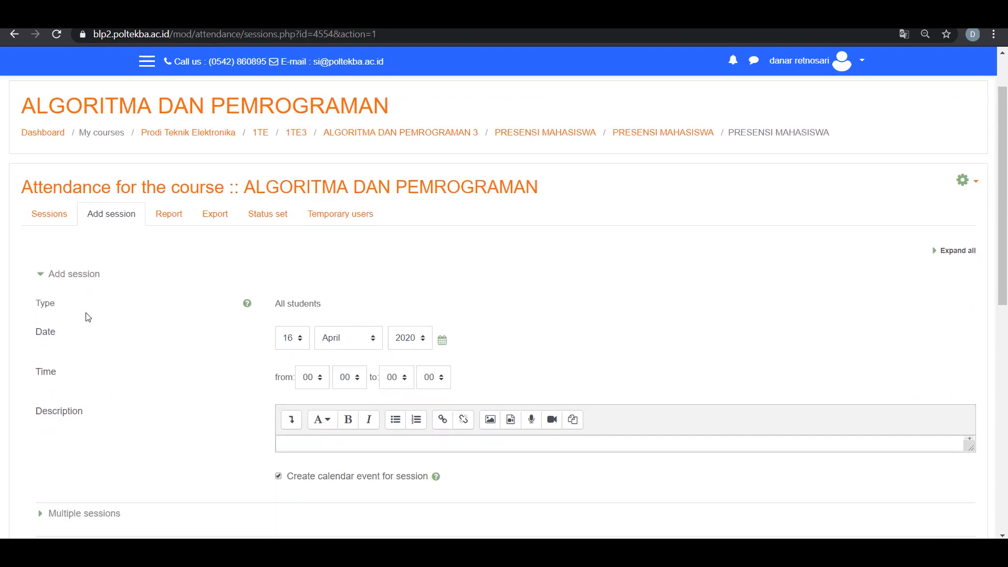
scroll(81, 309, down, 1)
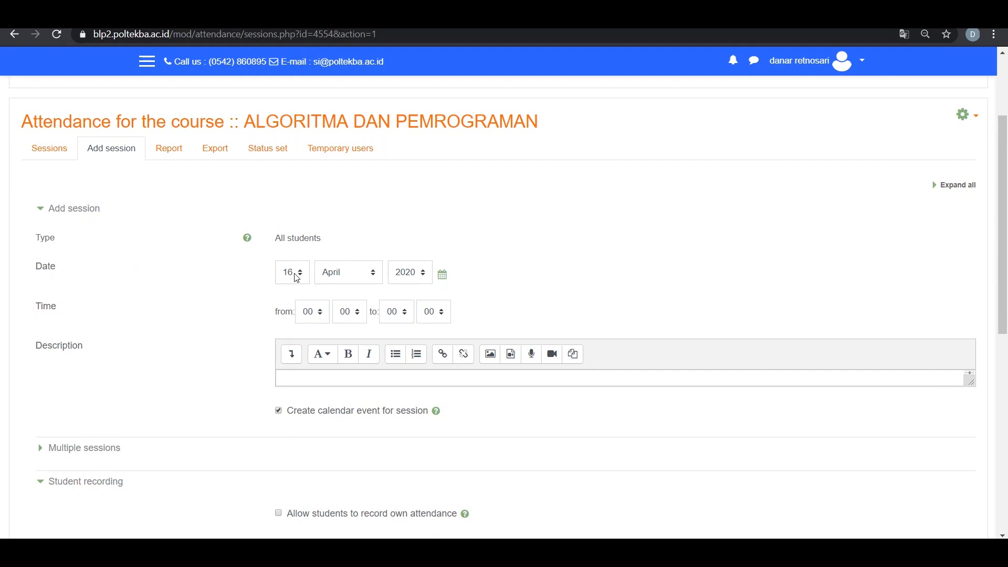
click(311, 319)
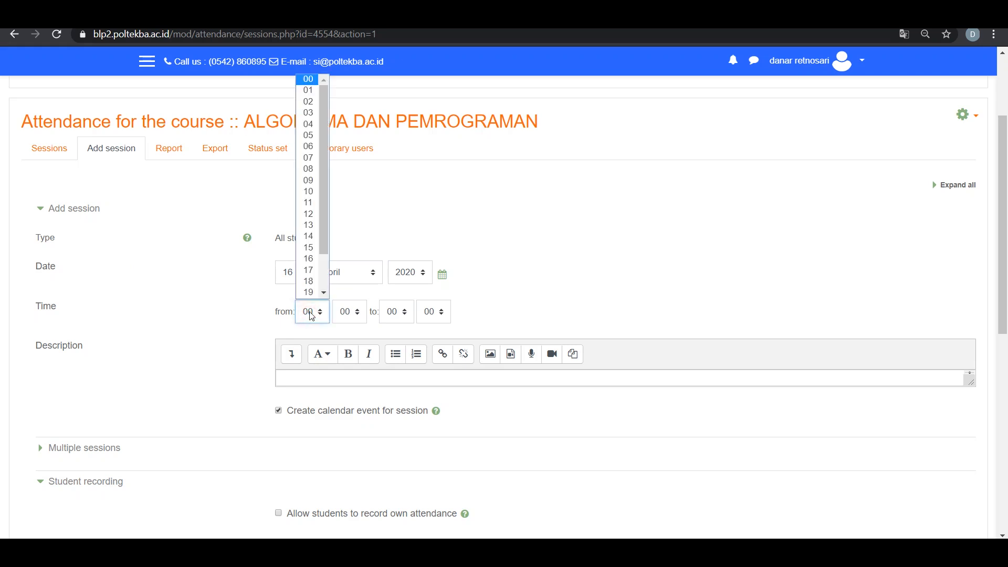
click(308, 223)
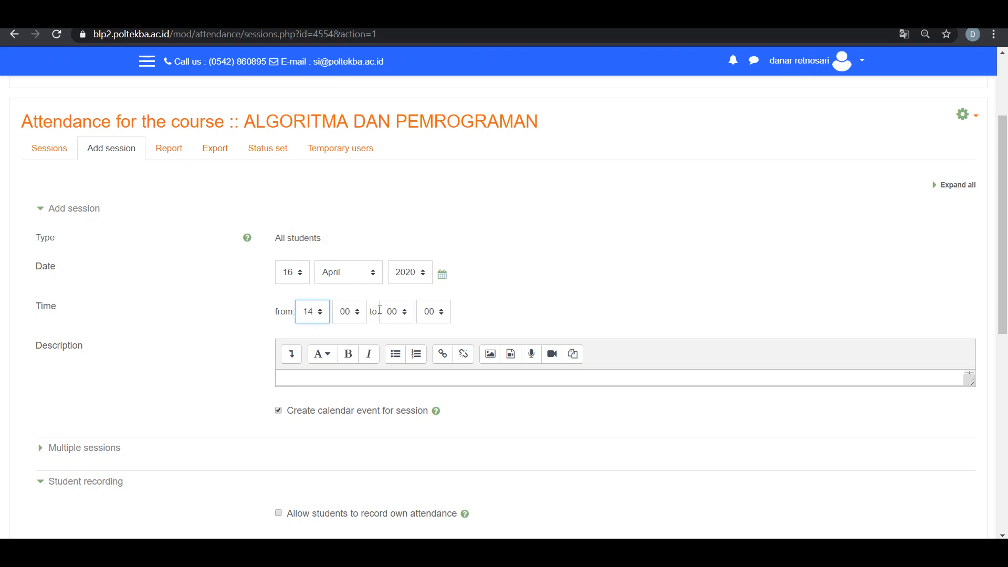
click(396, 312)
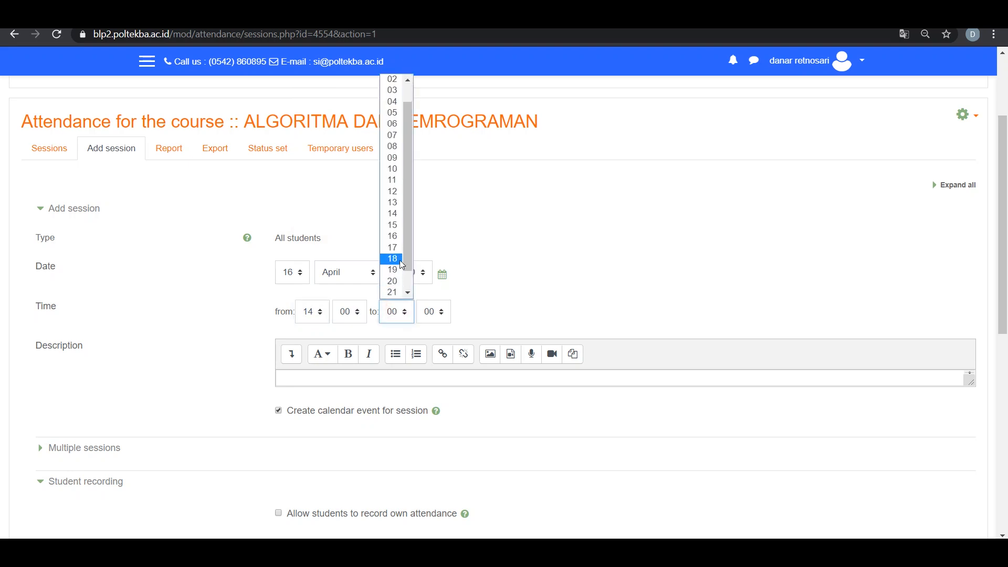
click(393, 259)
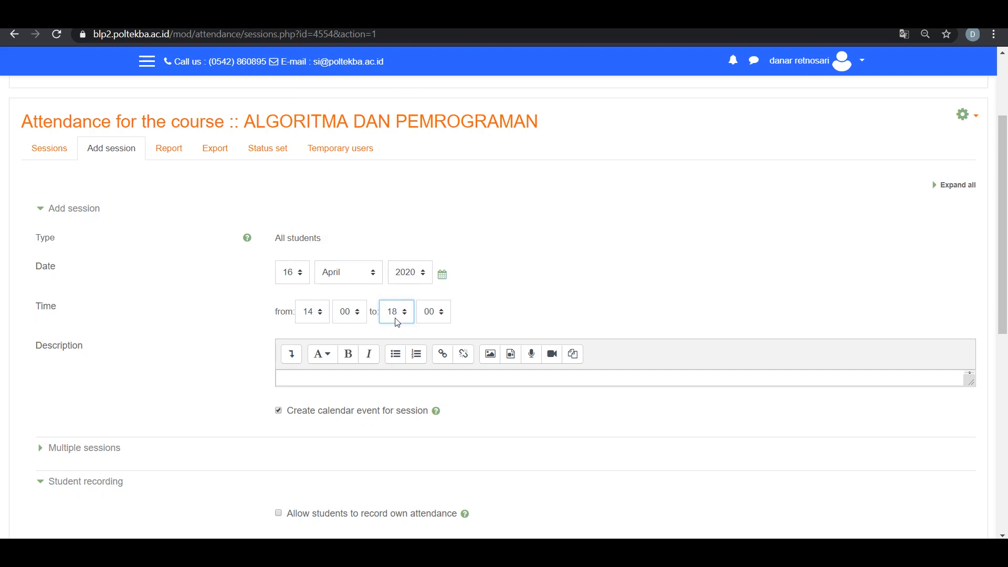
Enter "silahkan isi presensi" as the session's description
click(397, 377)
text(silahka)
text(n isi presnsi)
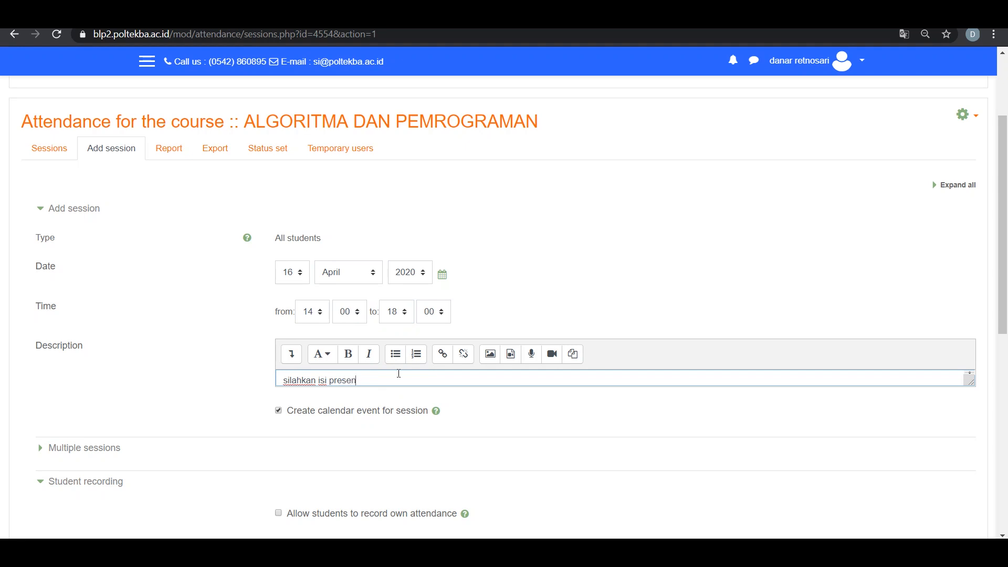
Make the session a repeating one that recurs only on Thursday
scroll(407, 385, down, 3)
scroll(310, 410, up, 2)
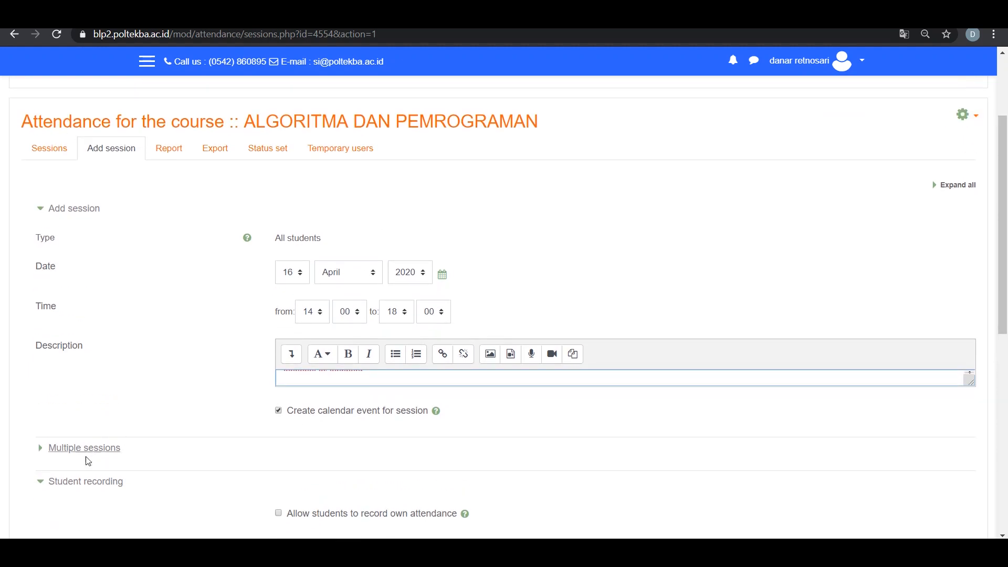
click(42, 450)
scroll(132, 432, down, 3)
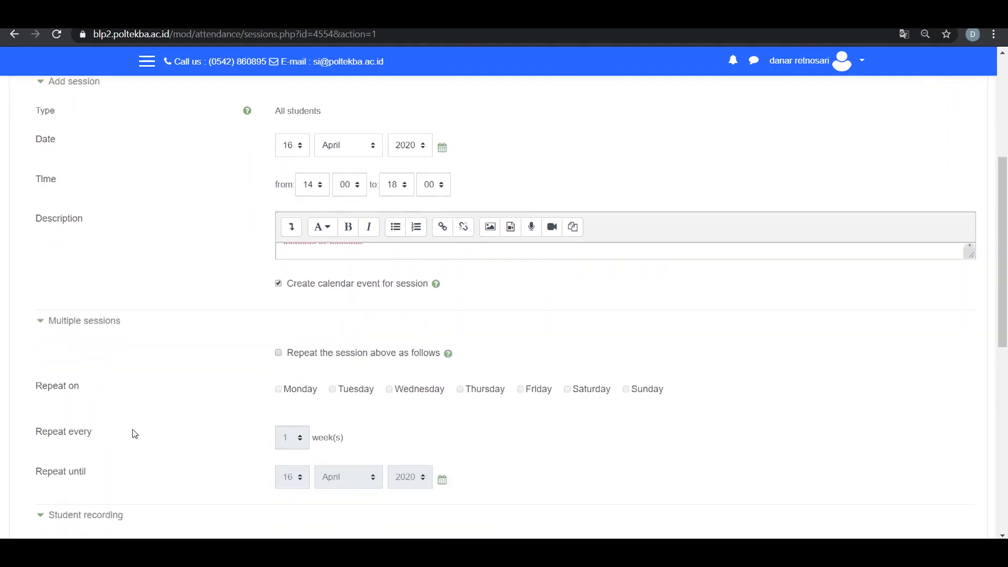
scroll(196, 427, up, 1)
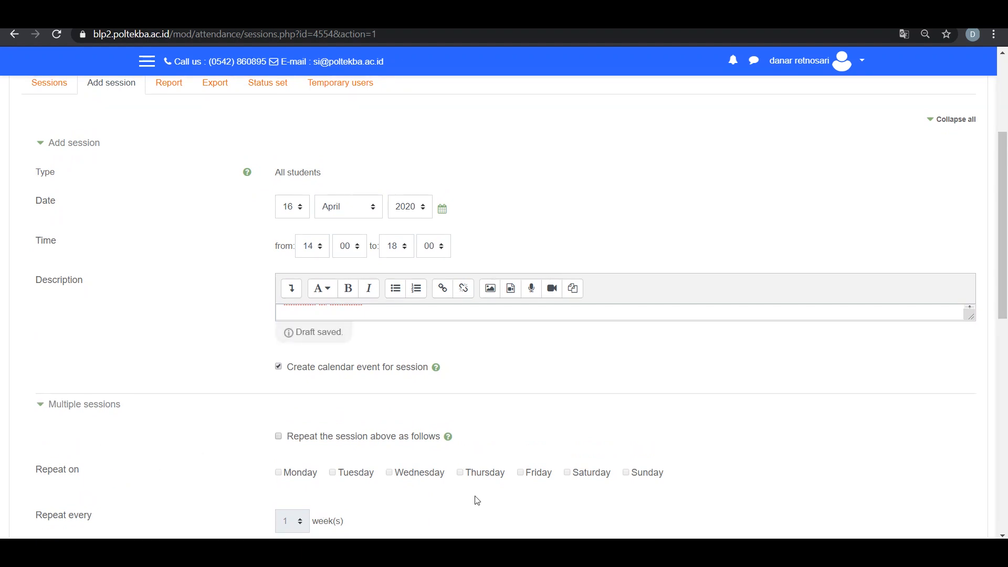
click(460, 473)
click(279, 415)
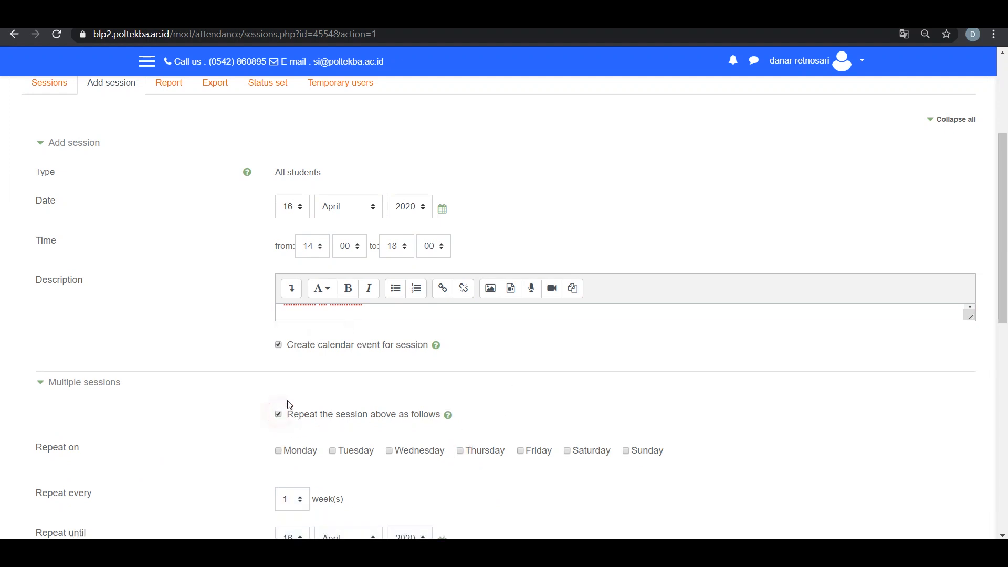
click(460, 450)
scroll(464, 464, down, 1)
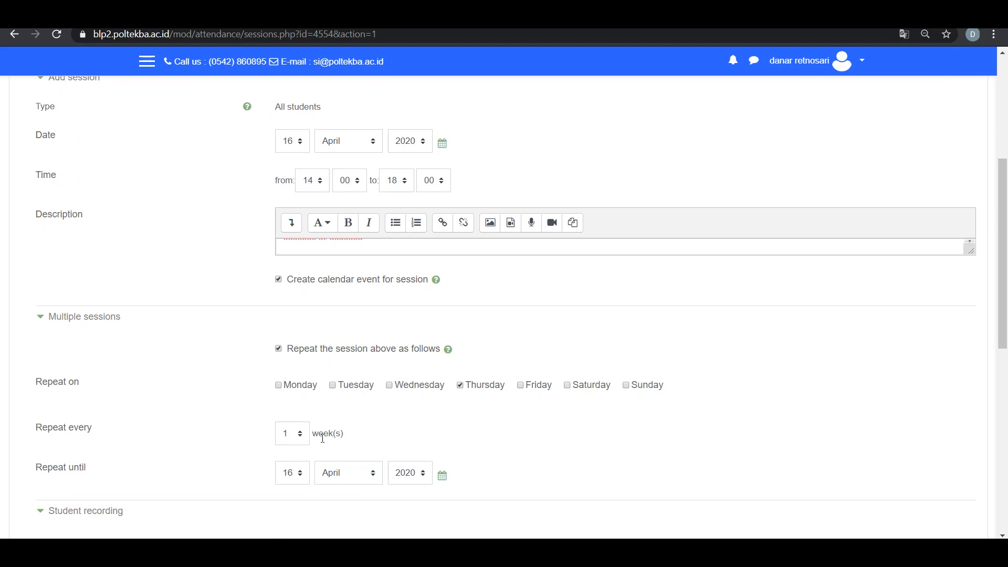
click(333, 385)
click(333, 386)
Check the calendar for the month's last Thursday and set the session to repeat until 30 April 2020
click(951, 551)
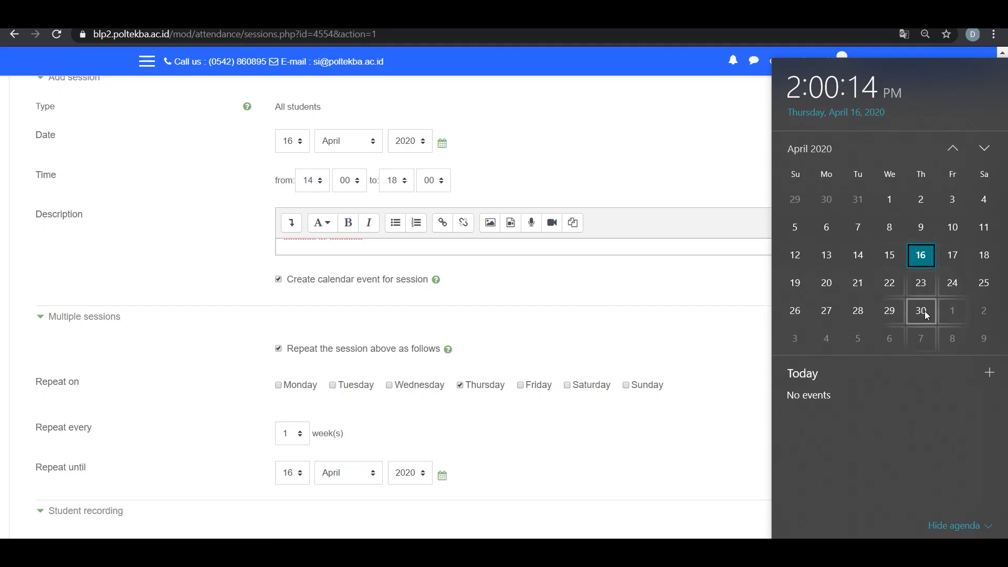
click(307, 477)
click(305, 475)
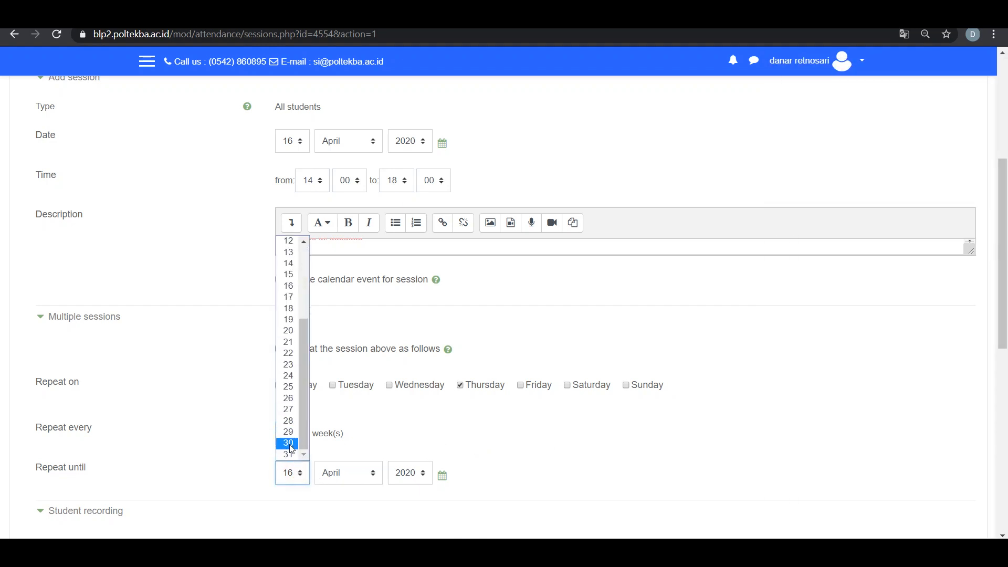
click(292, 443)
Allow students to record their own attendance with a student password, and add the repeating sessions
scroll(477, 464, down, 1)
scroll(520, 472, down, 1)
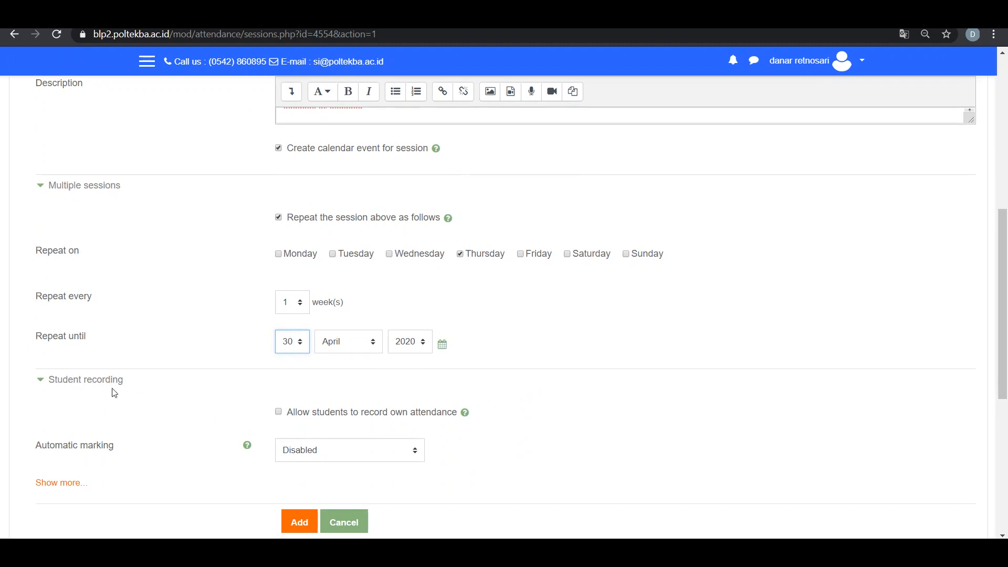
click(280, 412)
scroll(533, 444, down, 1)
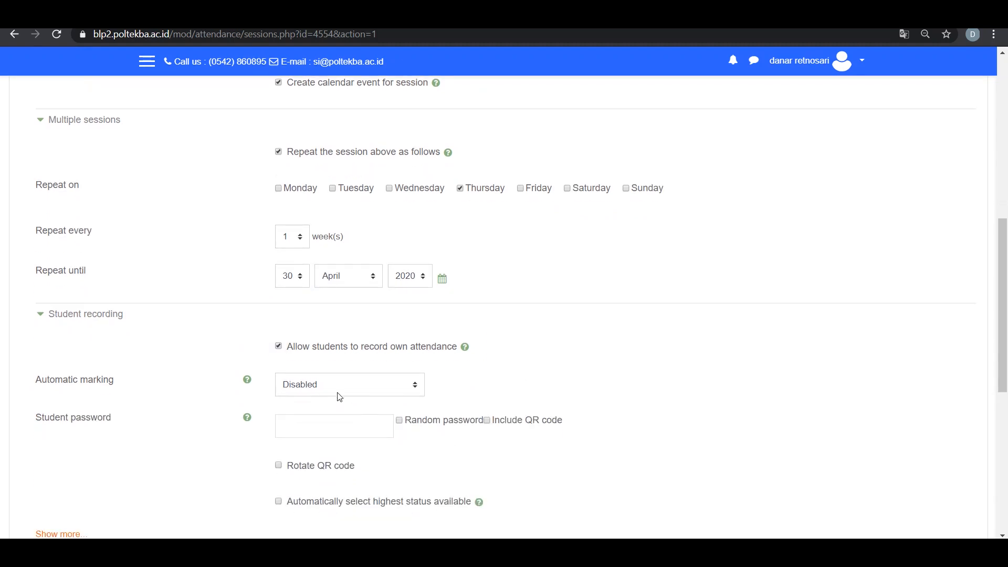
click(322, 421)
text(alpro)
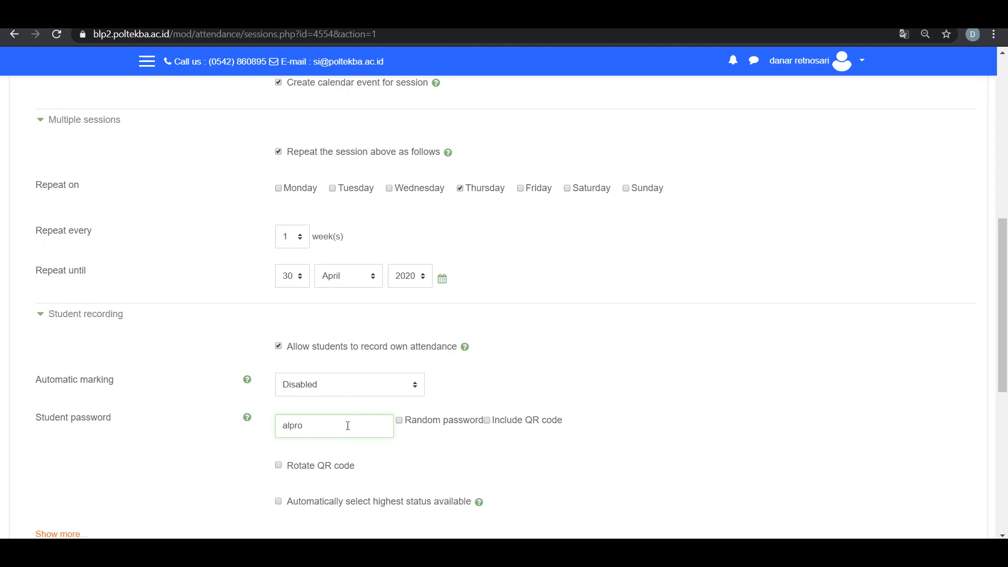
scroll(465, 341, down, 3)
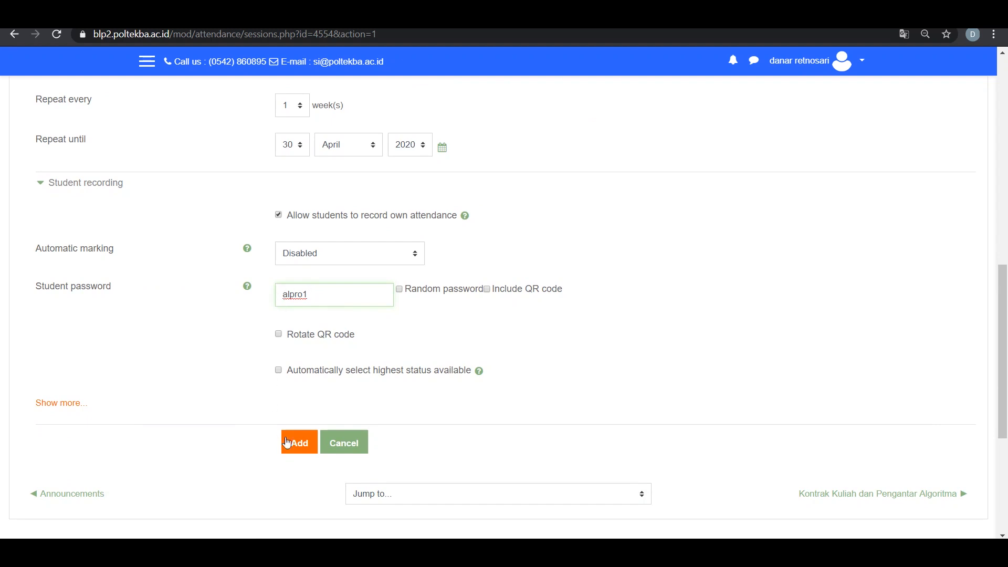
click(293, 442)
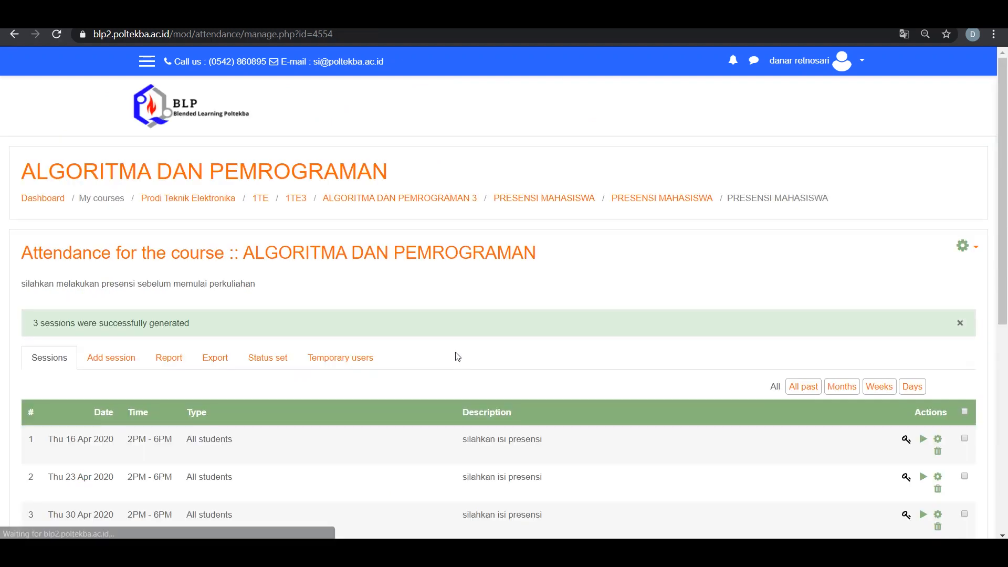
Check the dates of the generated Thursday sessions against the April 2020 calendar
scroll(455, 353, down, 2)
scroll(457, 353, down, 1)
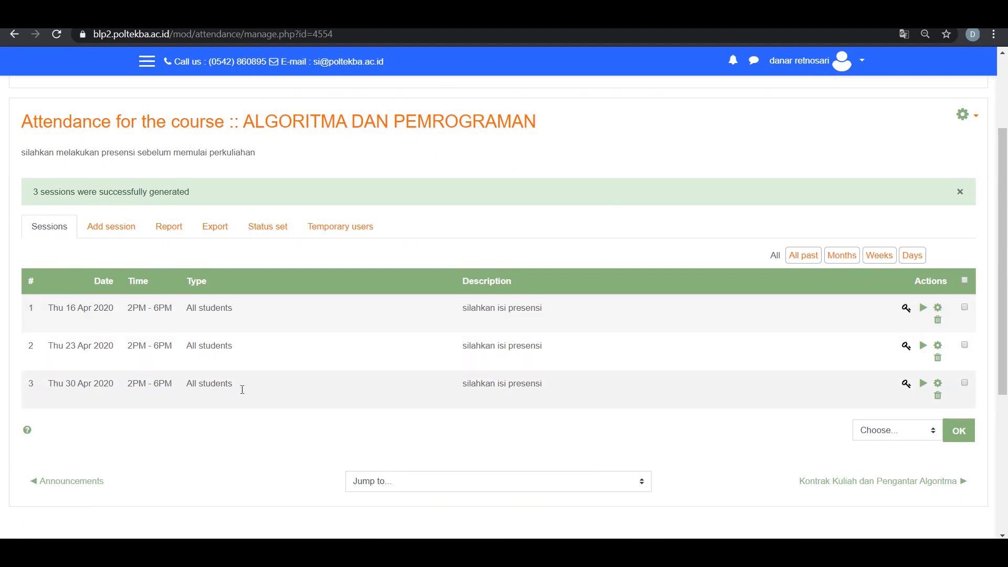
click(947, 553)
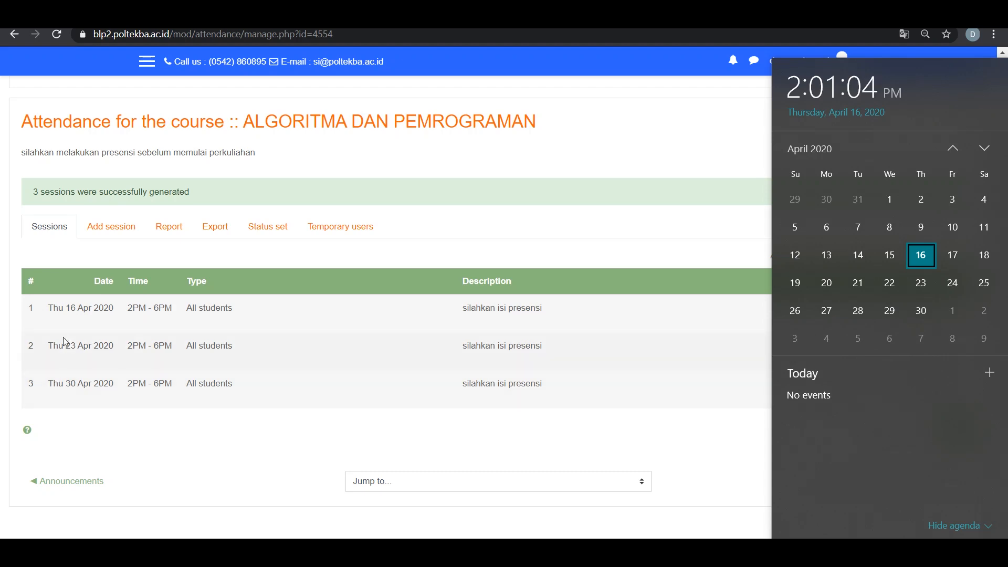
click(69, 310)
double_click(69, 308)
click(73, 387)
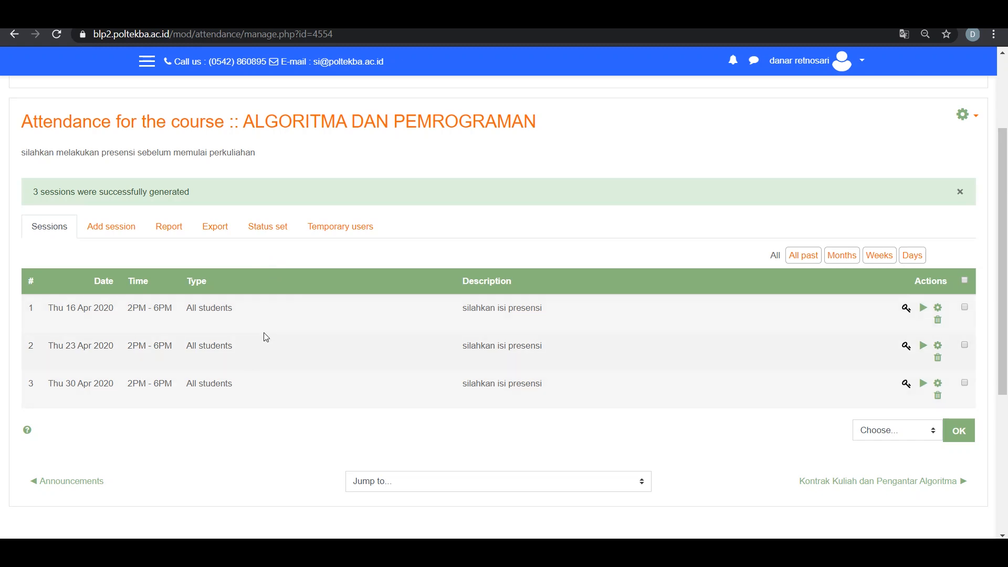
Open the attendance status set and review the Present, Late, Excused and Absent descriptions
click(278, 231)
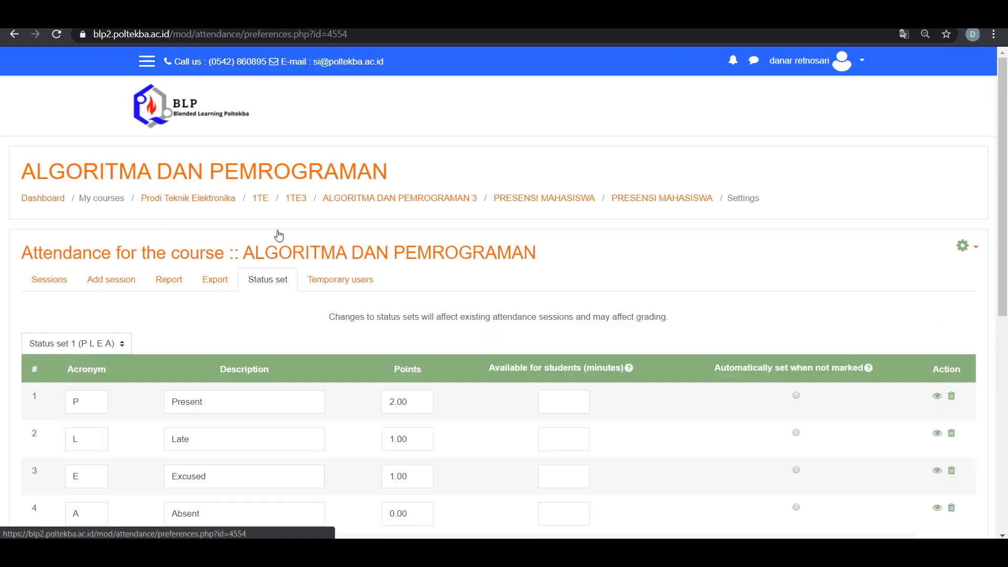
scroll(286, 348, down, 1)
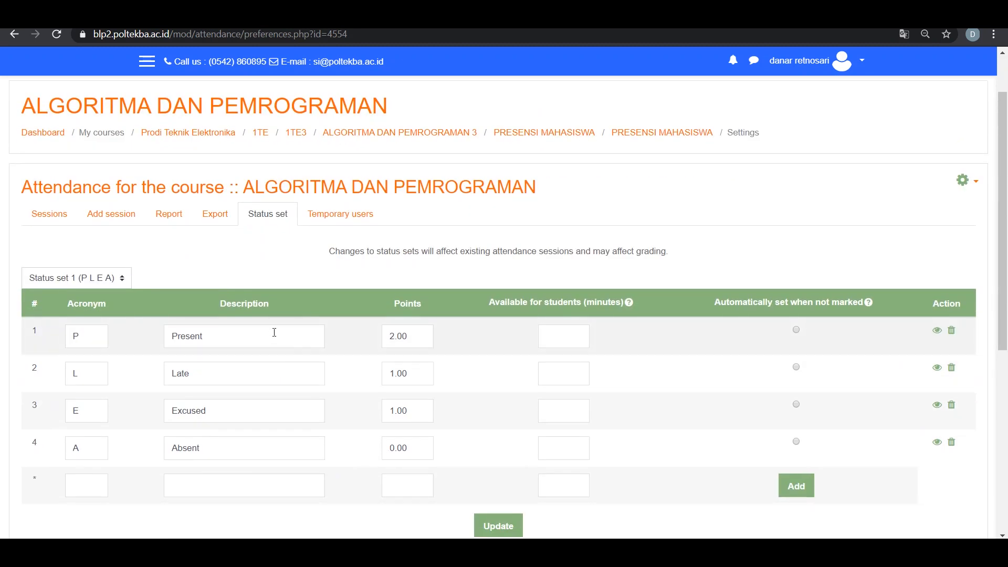
scroll(273, 336, down, 1)
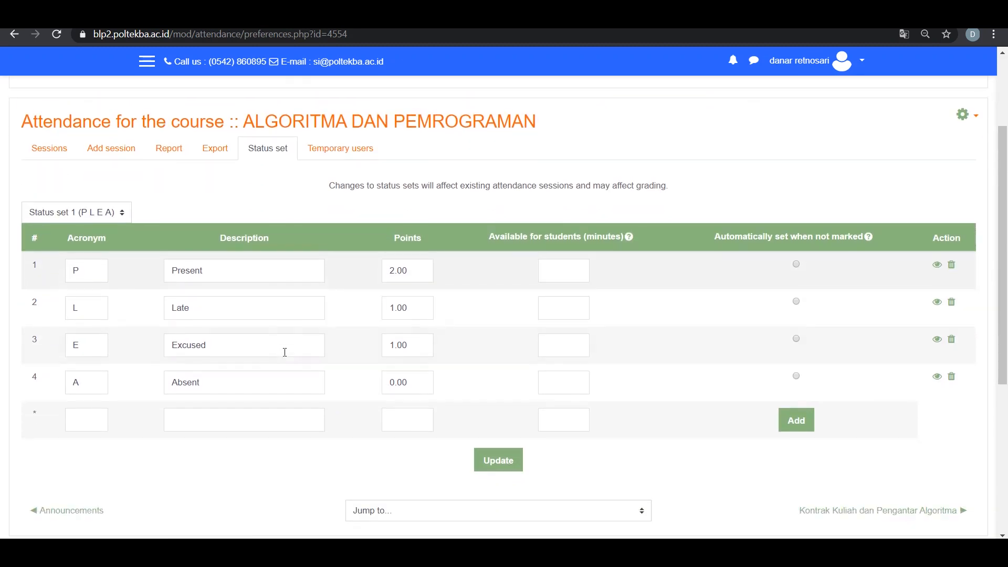
drag(229, 269, 160, 269)
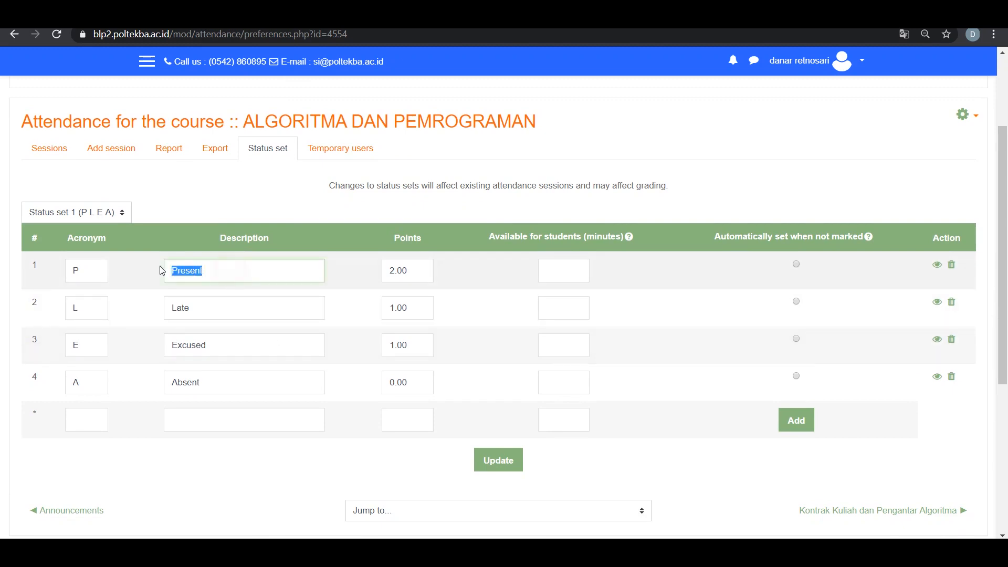
drag(212, 304, 158, 306)
drag(226, 347, 161, 349)
drag(204, 383, 153, 386)
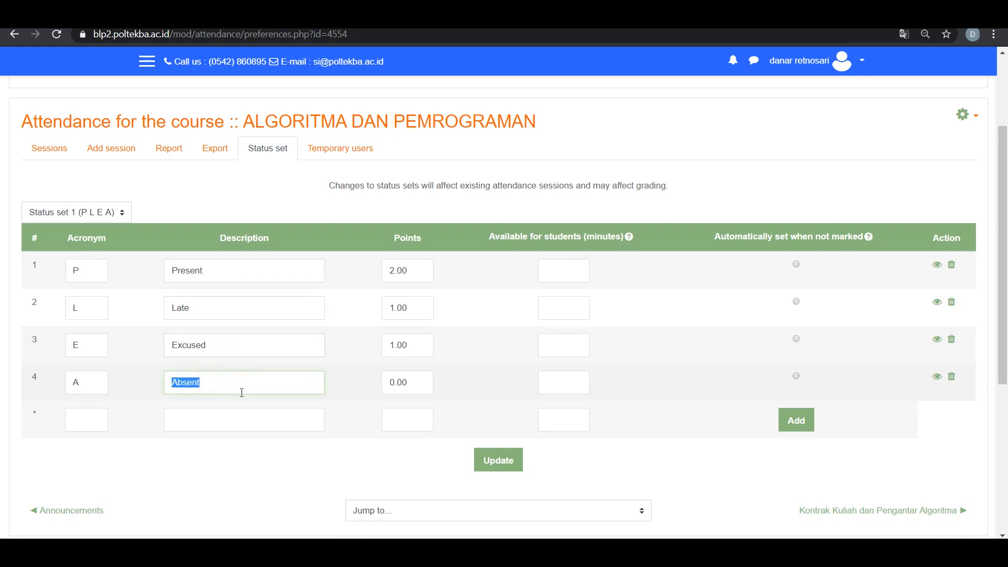
click(349, 353)
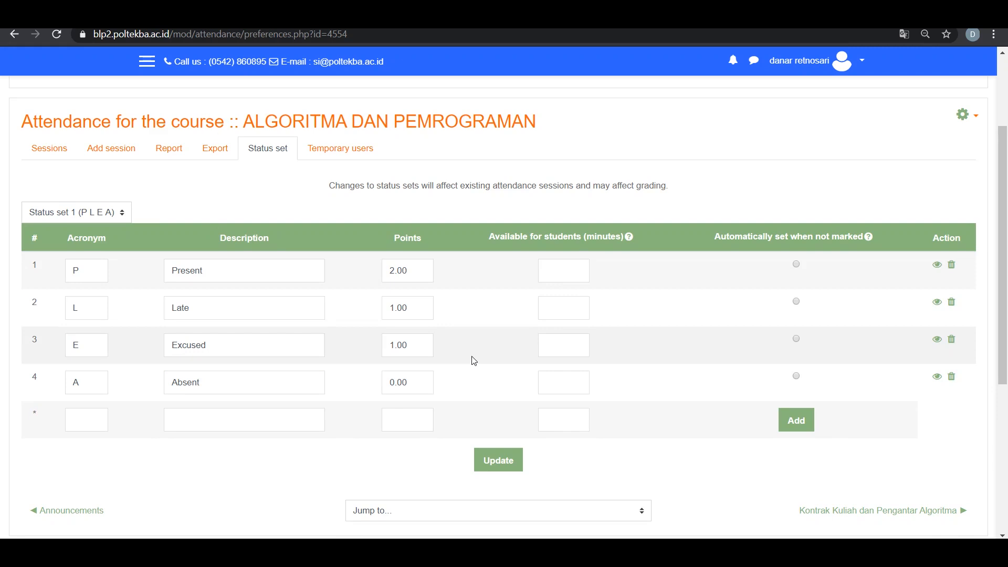
Set the minutes available for students to 45 for Present and 30 for Late
click(564, 270)
click(217, 271)
double_click(217, 271)
drag(215, 270, 193, 272)
click(552, 273)
click(564, 309)
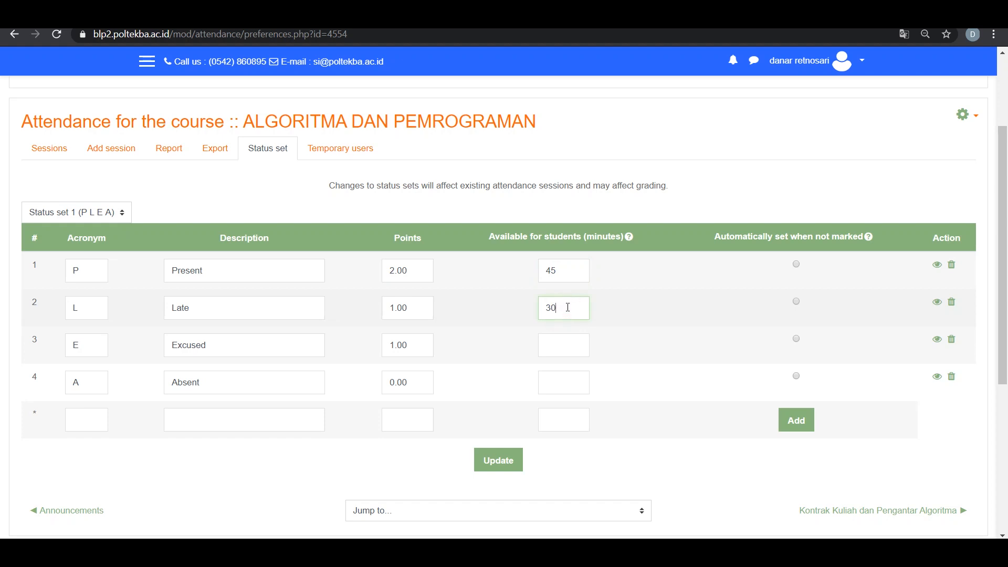
Set the available minutes to 30 for Excused and 60 for Absent, and update the status set
click(575, 350)
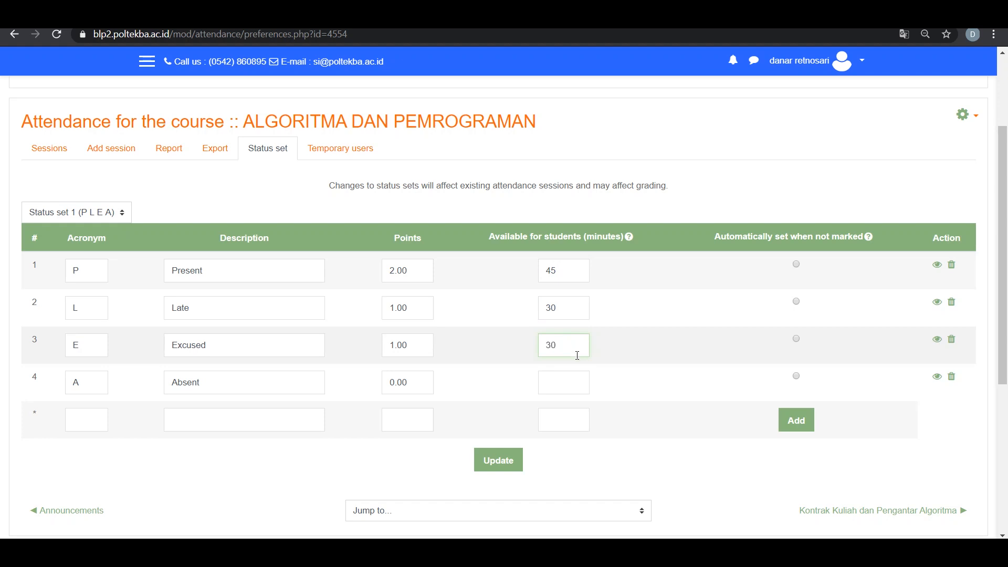
click(576, 384)
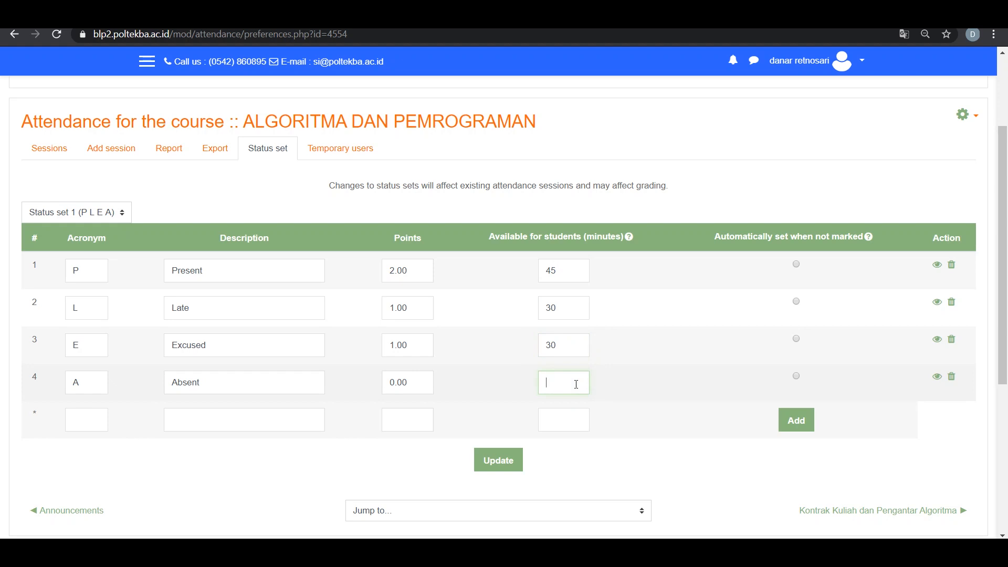
text(60)
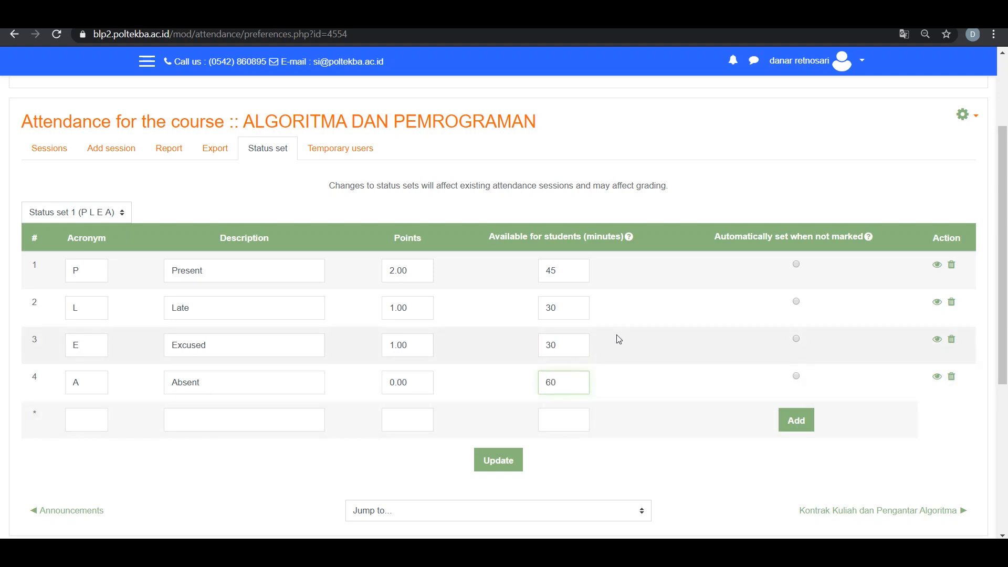
scroll(399, 262, up, 1)
scroll(472, 367, down, 2)
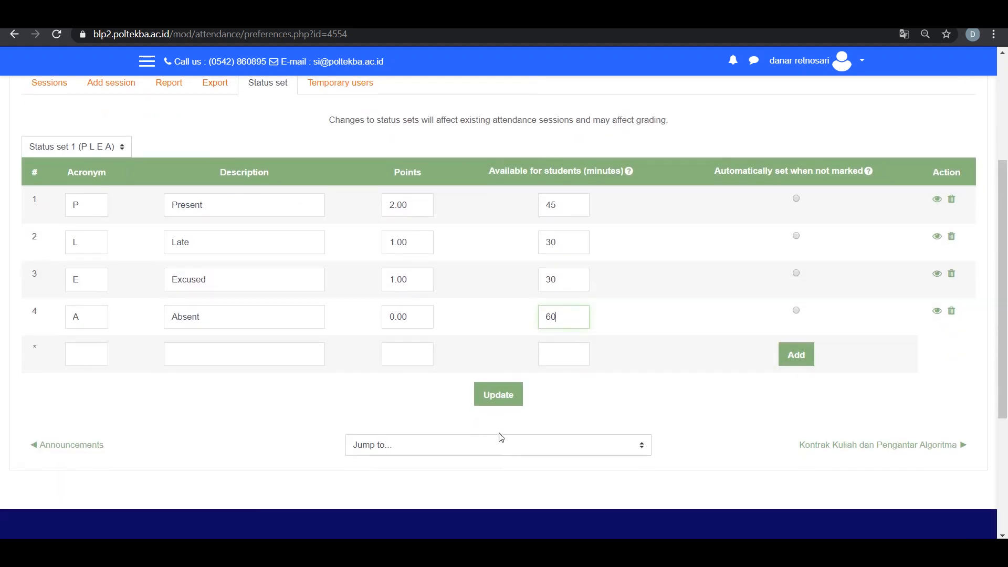
click(505, 400)
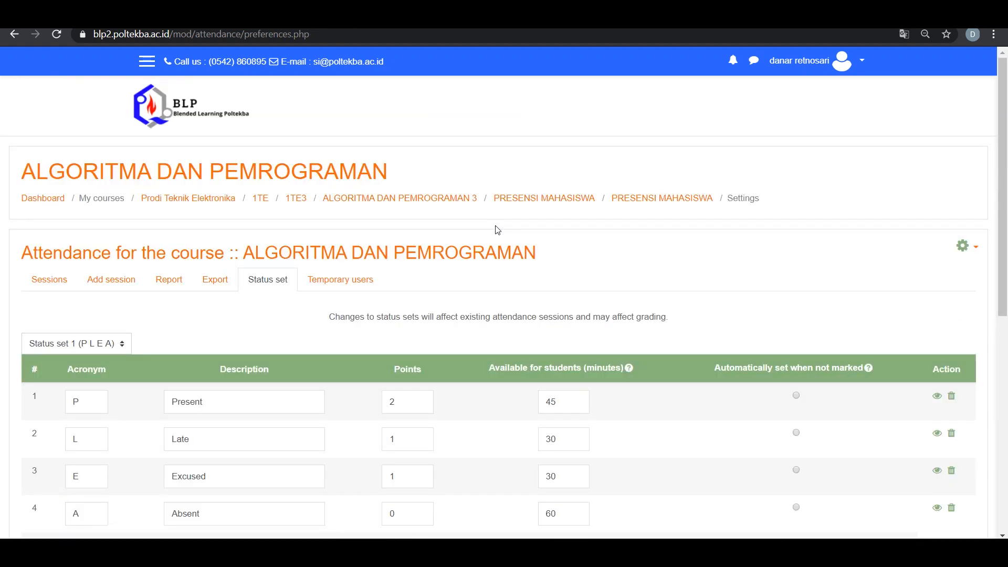
Return to the attendance session list and switch the role to Student
scroll(332, 309, down, 1)
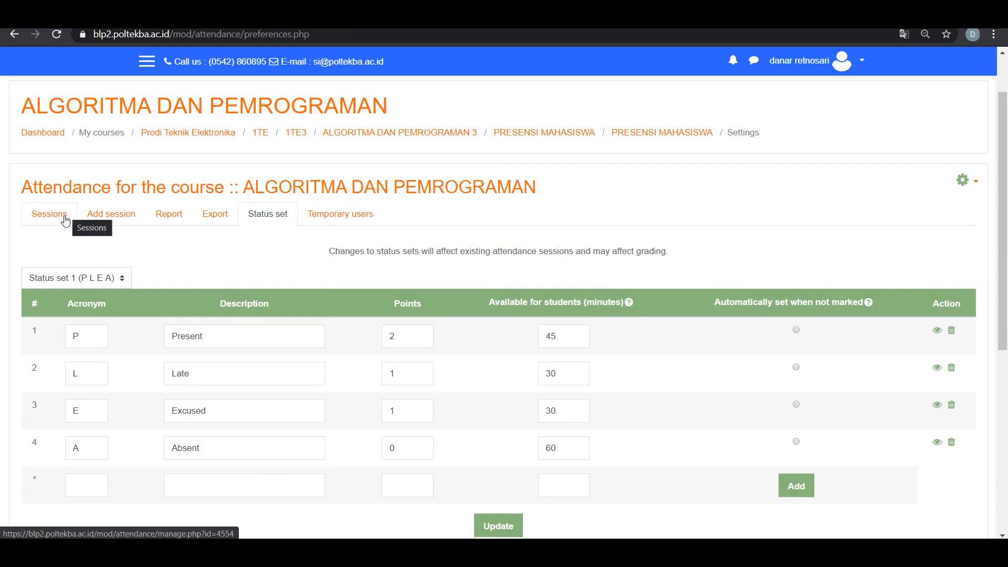
click(47, 214)
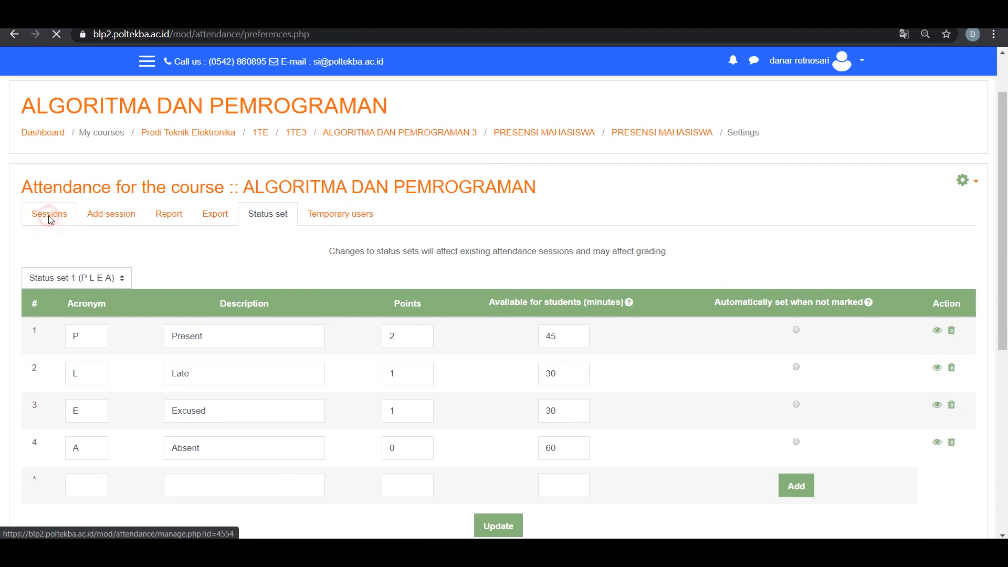
scroll(376, 331, down, 1)
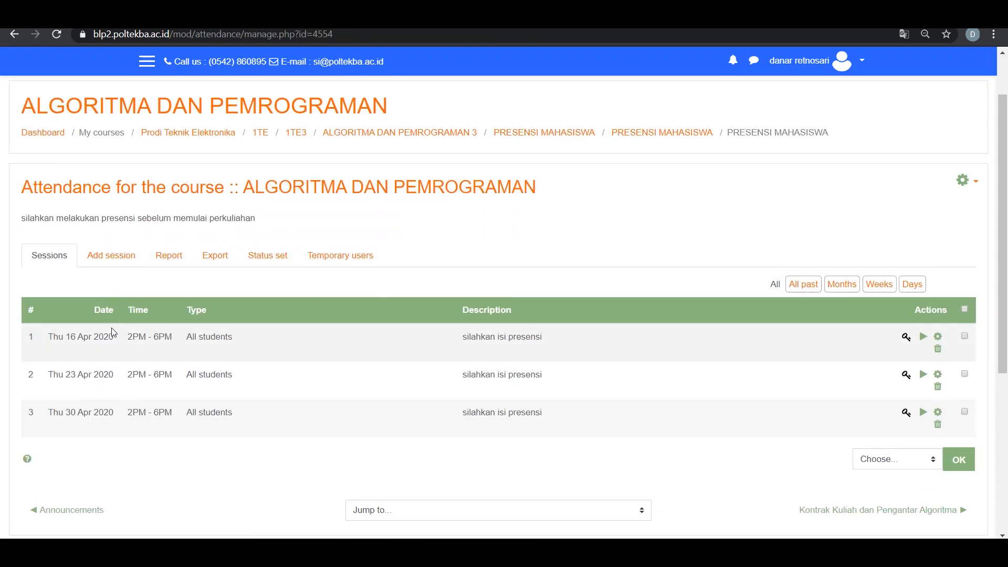
click(862, 61)
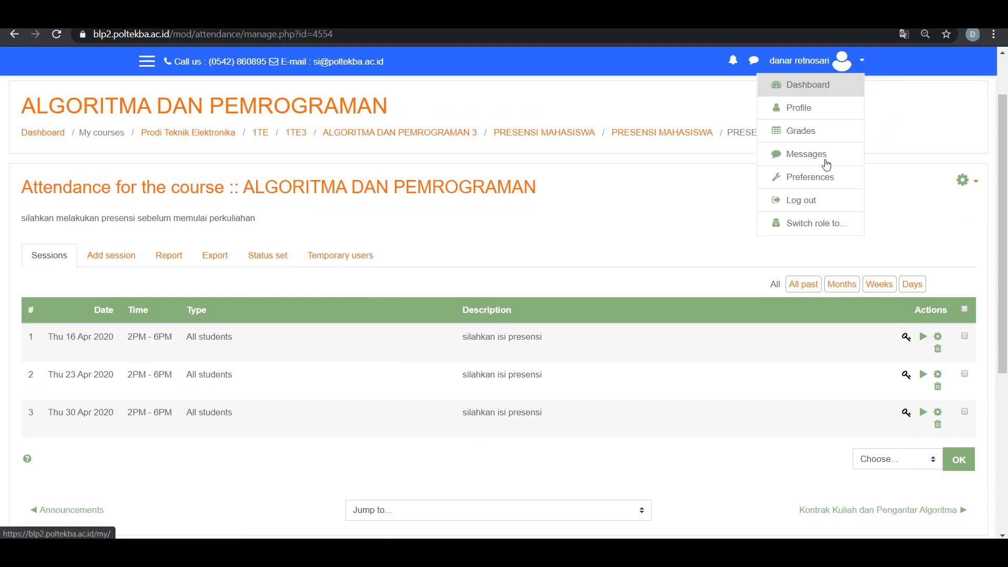
click(822, 226)
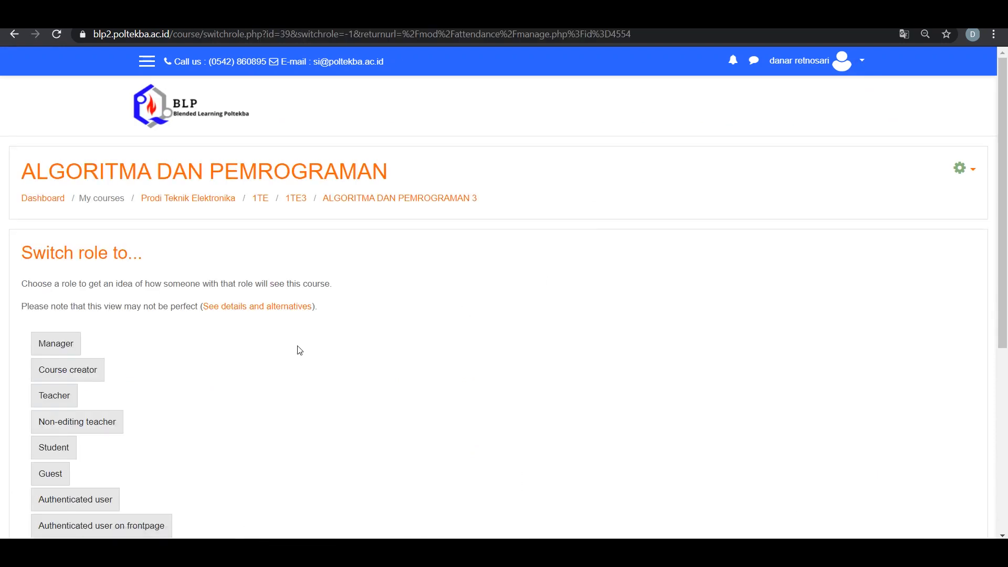
click(63, 382)
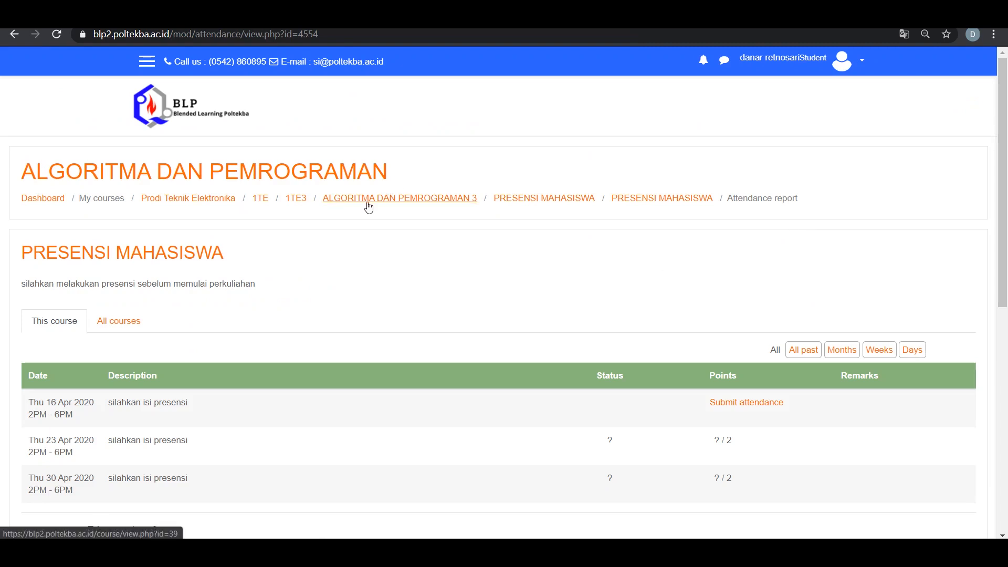
Go to the ALGORITMA DAN PEMROGRAMAN 3 course page and open the PRESENSI MAHASISWA attendance activity as a student
click(346, 202)
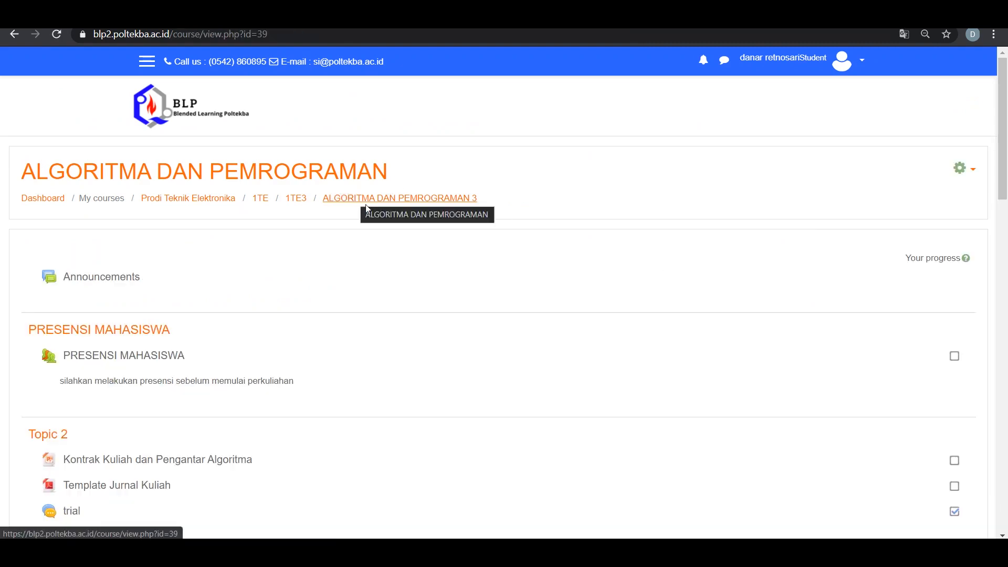
scroll(523, 273, down, 1)
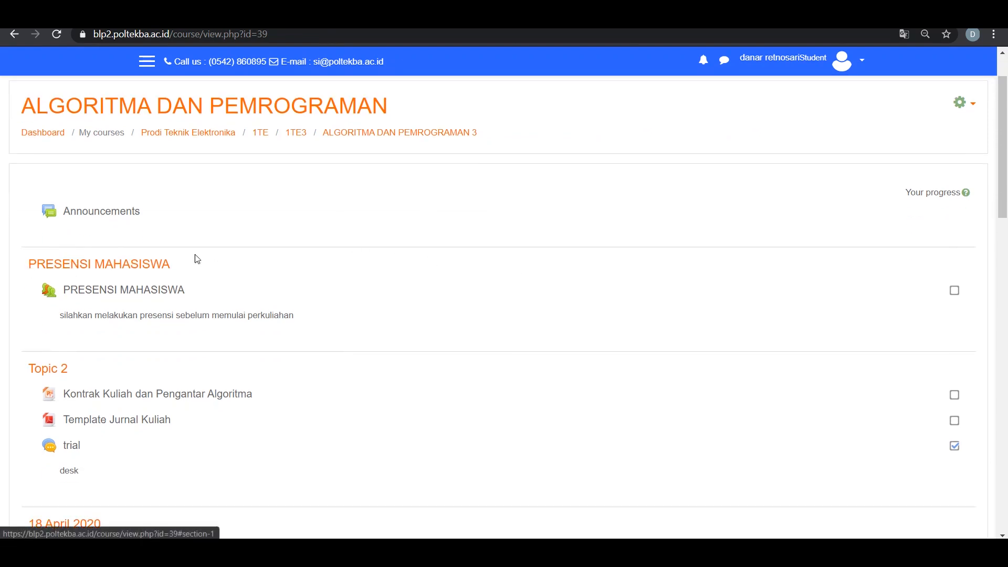
click(156, 268)
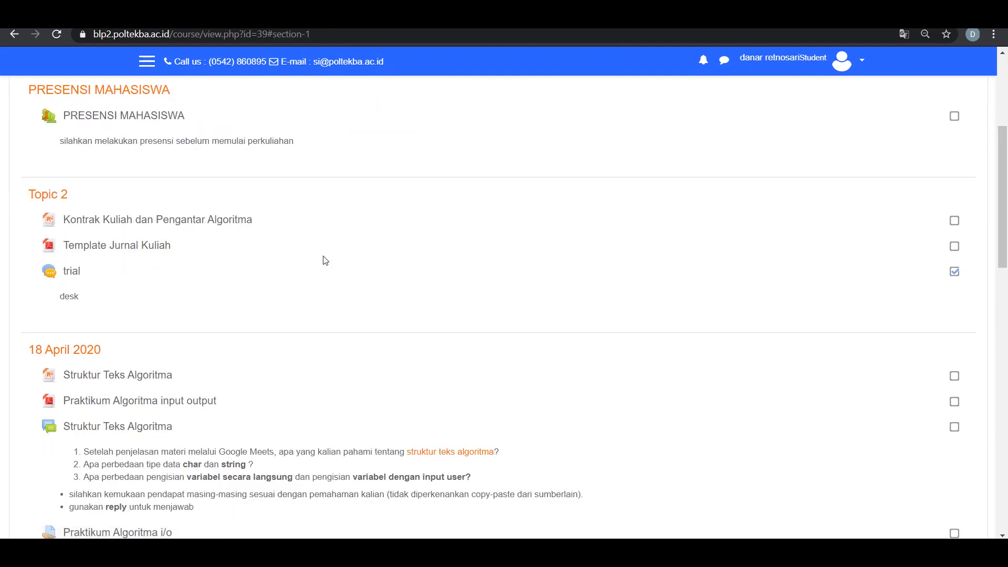
scroll(250, 266, up, 4)
click(157, 315)
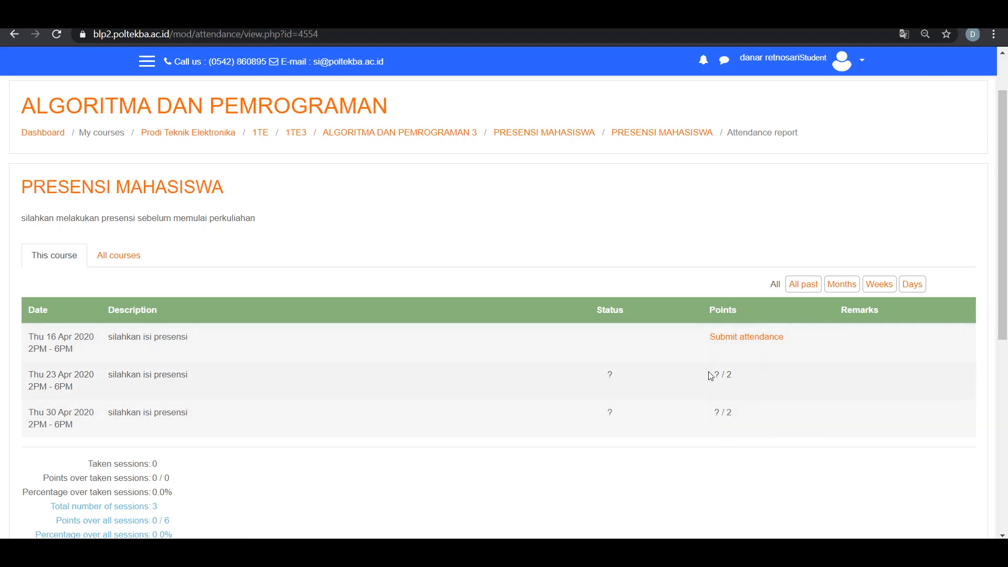
Submit attendance for the 16 April 2020 session as Present, entering the session password, and save it
click(764, 336)
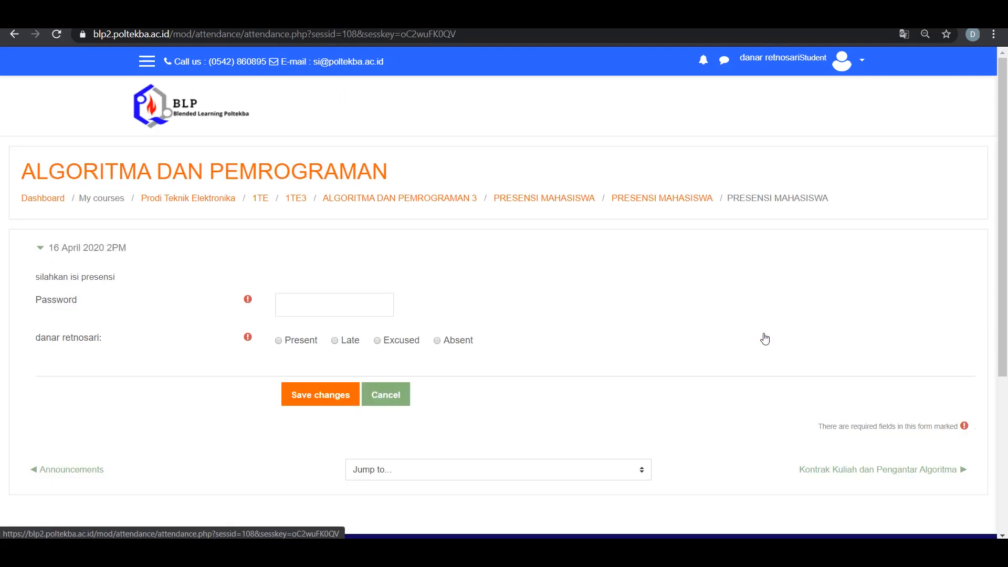
click(353, 299)
text(alpro1)
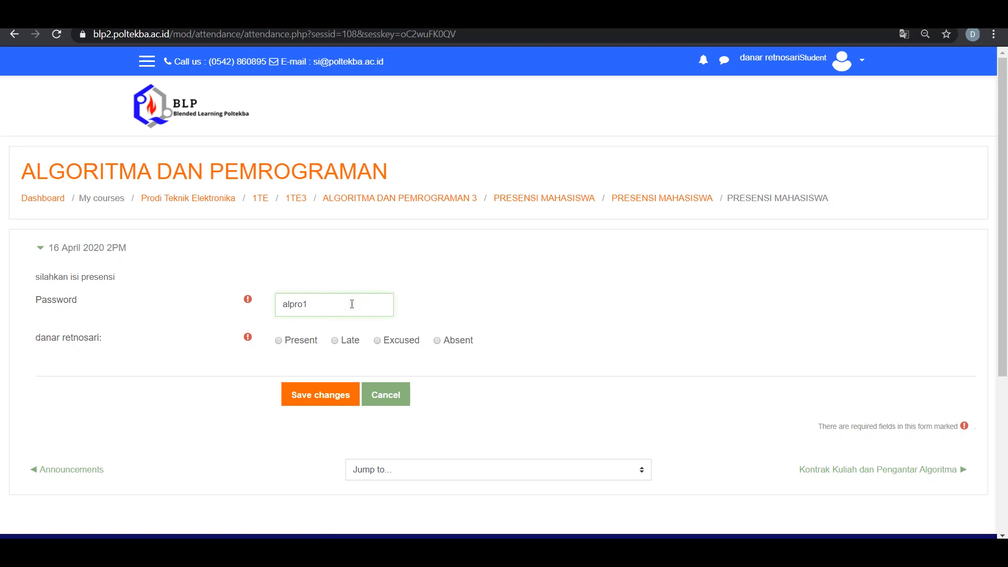
scroll(349, 302, down, 1)
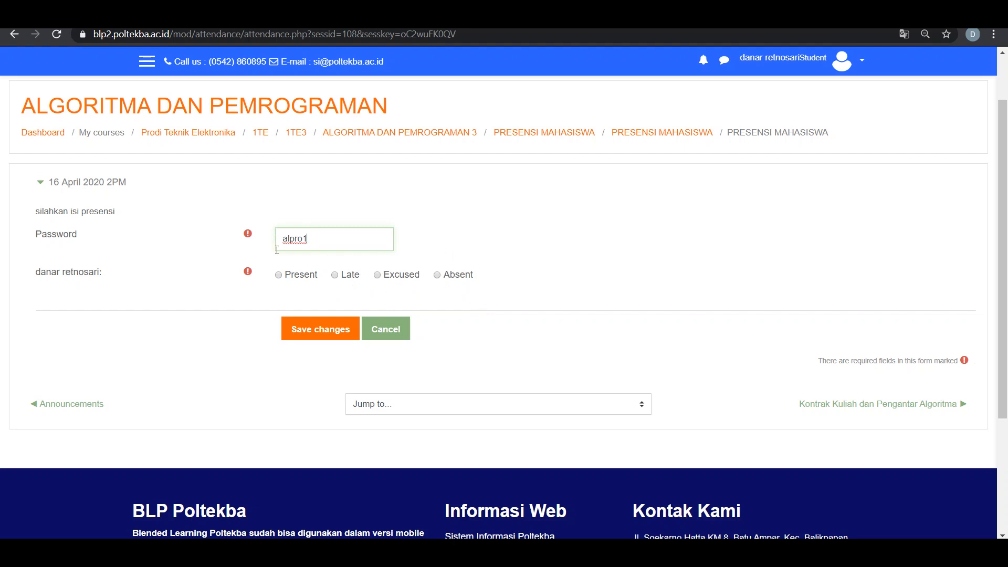
click(300, 276)
click(336, 333)
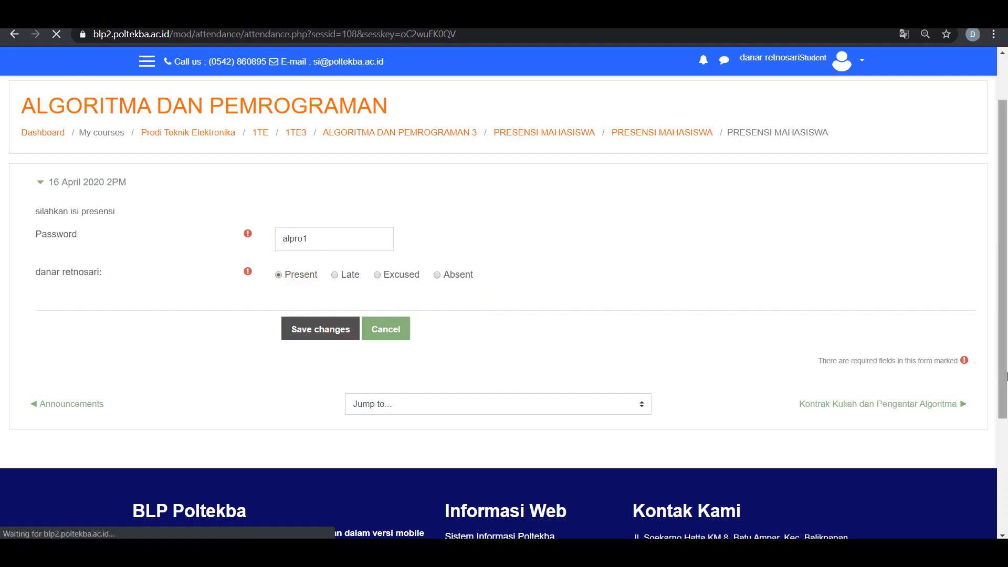
Review the status and remarks recorded for the 16 April session in the student's attendance report
scroll(967, 117, down, 1)
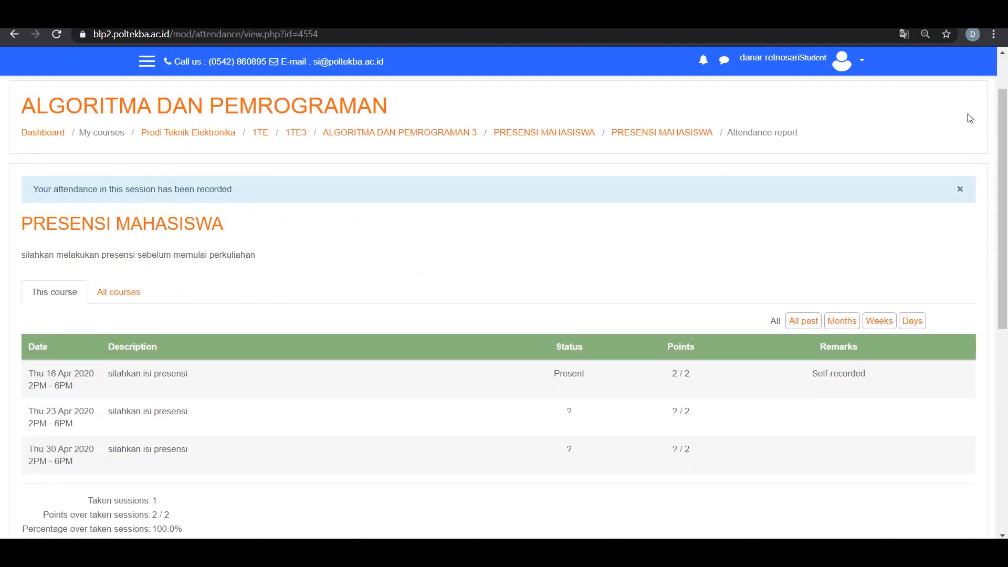
drag(553, 376, 582, 376)
drag(813, 374, 861, 385)
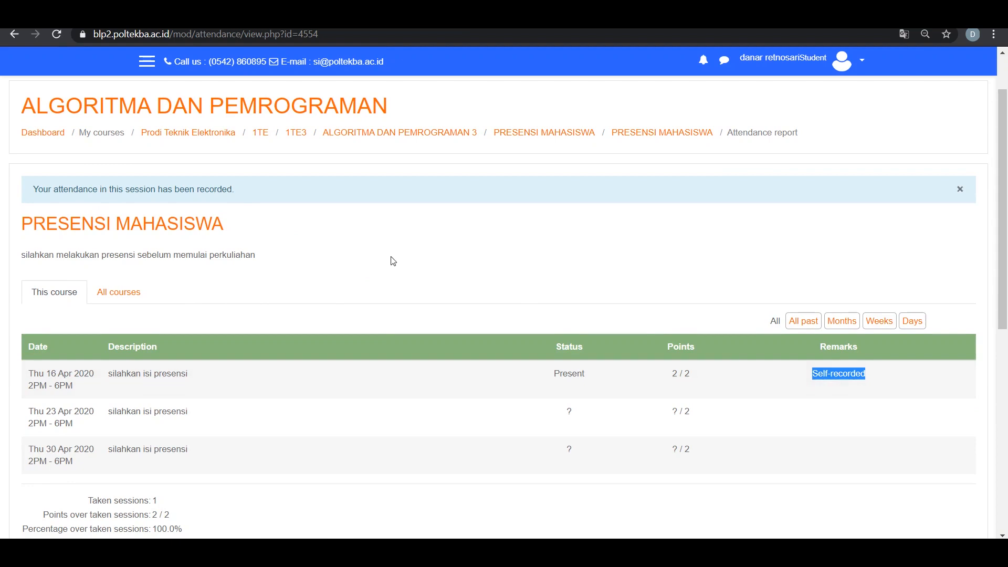
scroll(685, 336, up, 1)
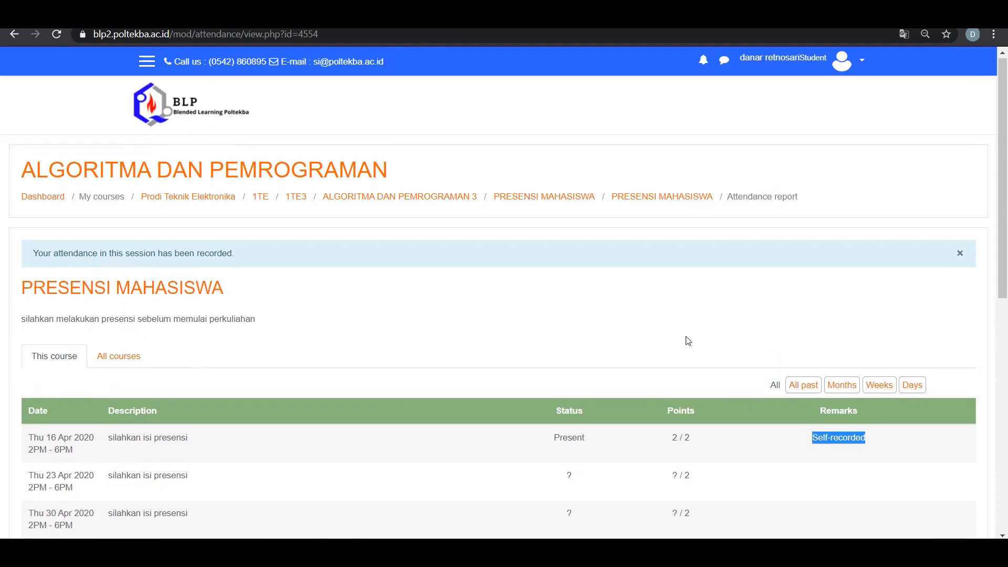
scroll(686, 336, down, 1)
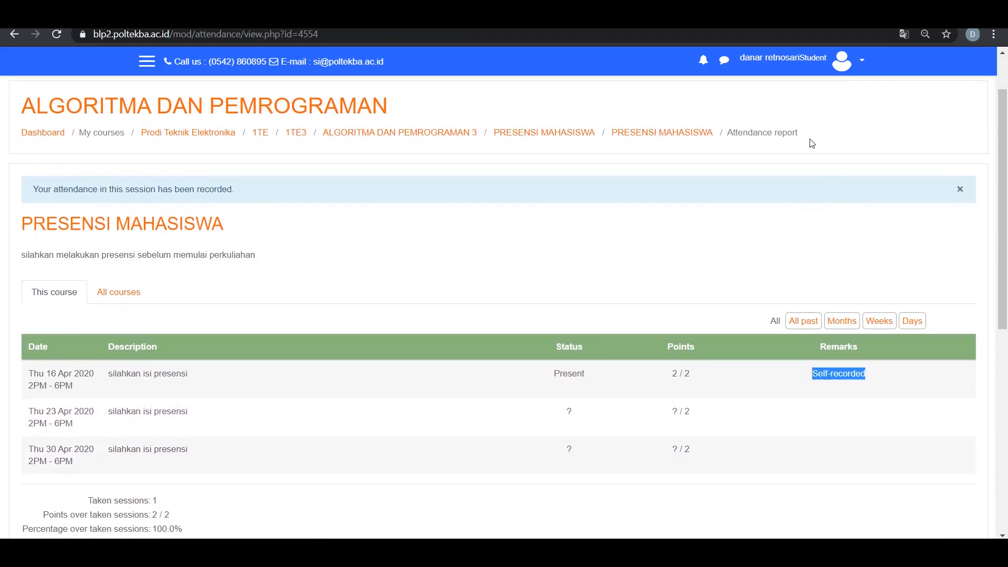
Return to the normal role and view the attendance session list
click(862, 64)
click(828, 220)
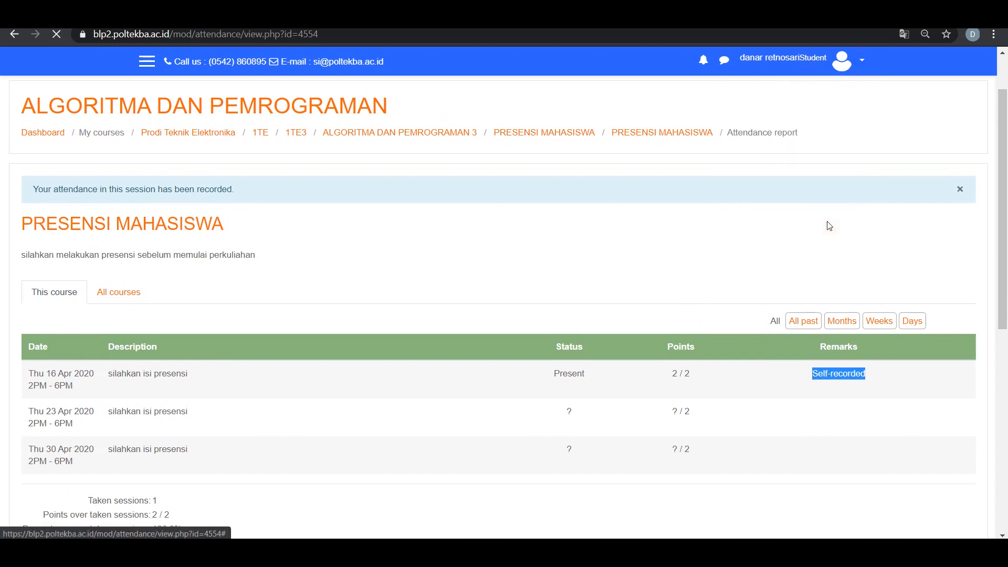
scroll(196, 362, down, 1)
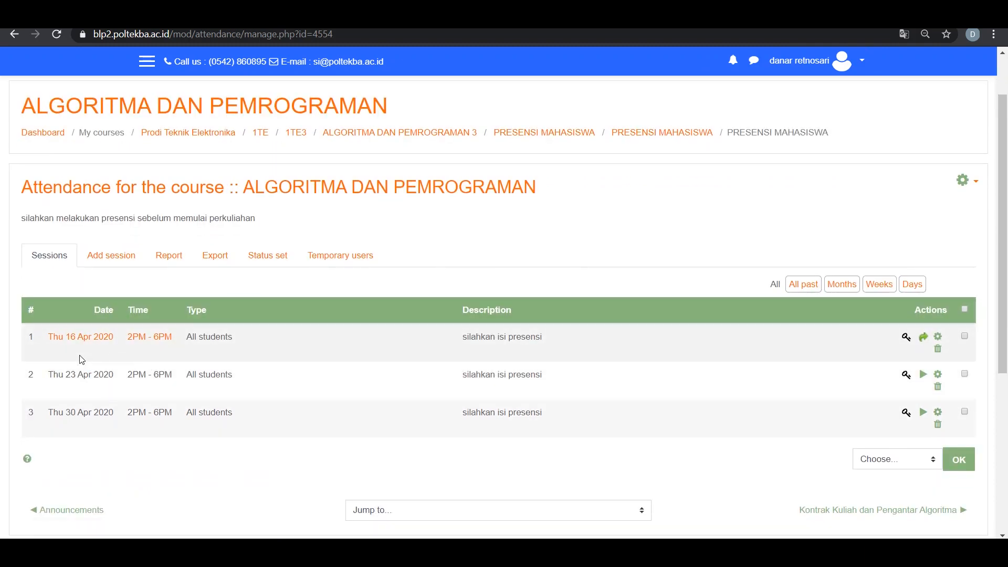
Open the attendance sheet of the 16 April 2020 session and examine the student roster, status columns and remarks fields
click(98, 340)
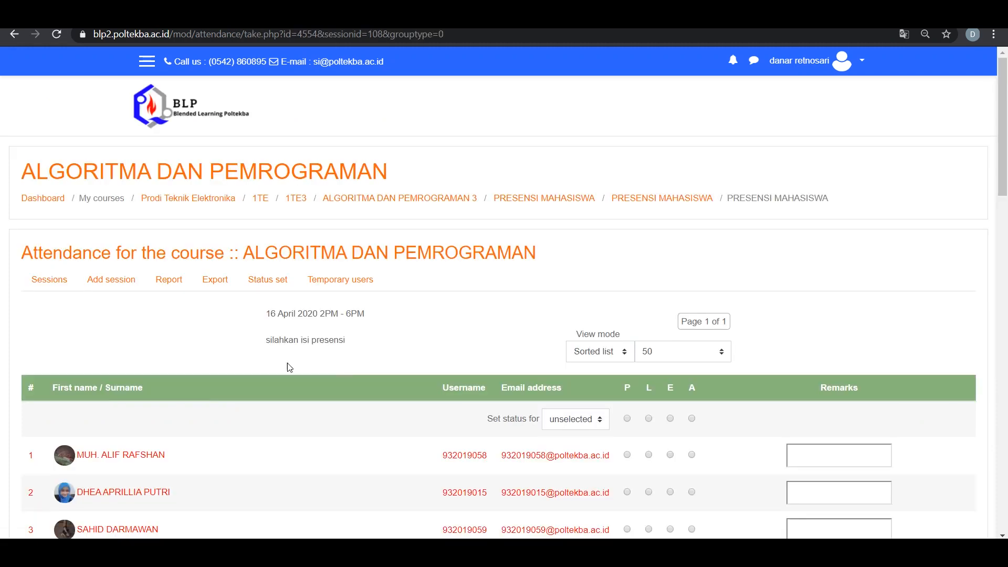
scroll(231, 363, down, 1)
scroll(130, 332, down, 2)
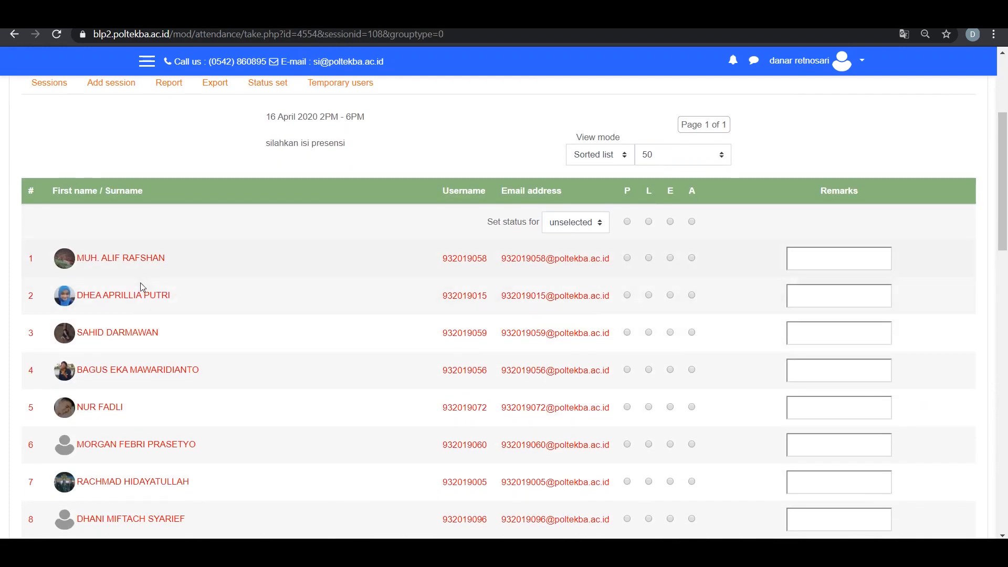
scroll(247, 341, down, 1)
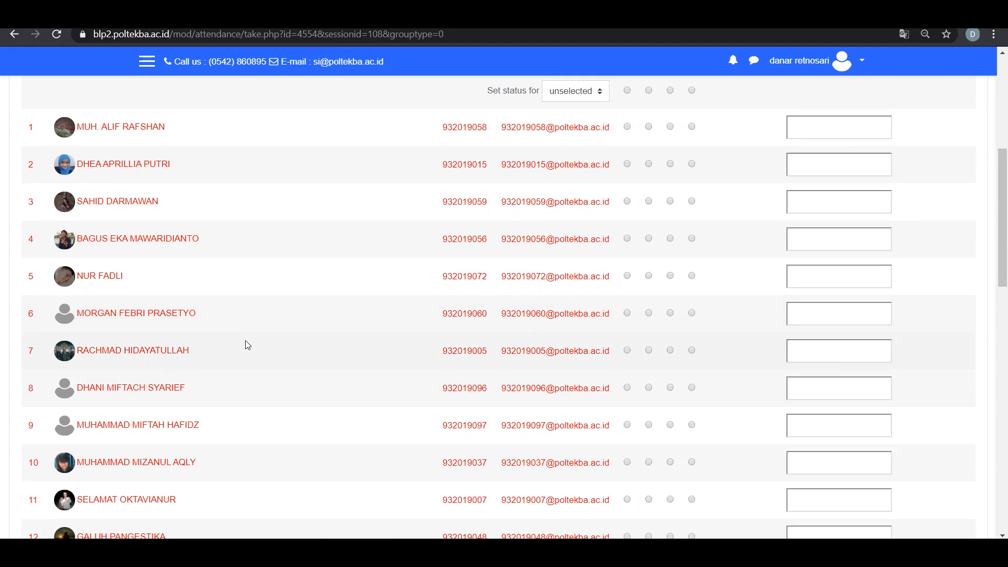
scroll(246, 344, up, 1)
scroll(246, 341, up, 1)
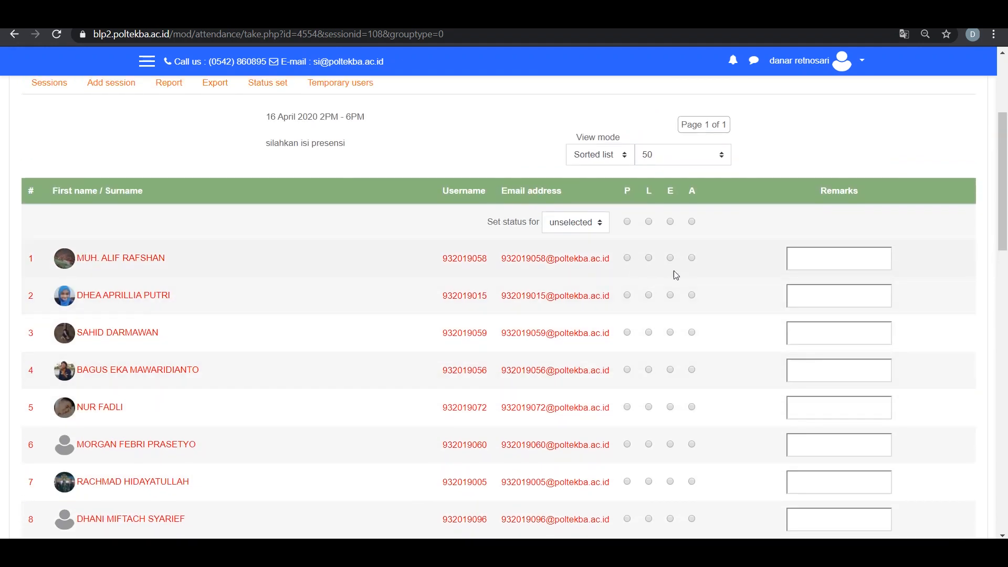
scroll(630, 373, down, 2)
scroll(606, 289, up, 2)
Try out attendance statuses for the second student, ending on Present, and return to the session list without saving
click(667, 297)
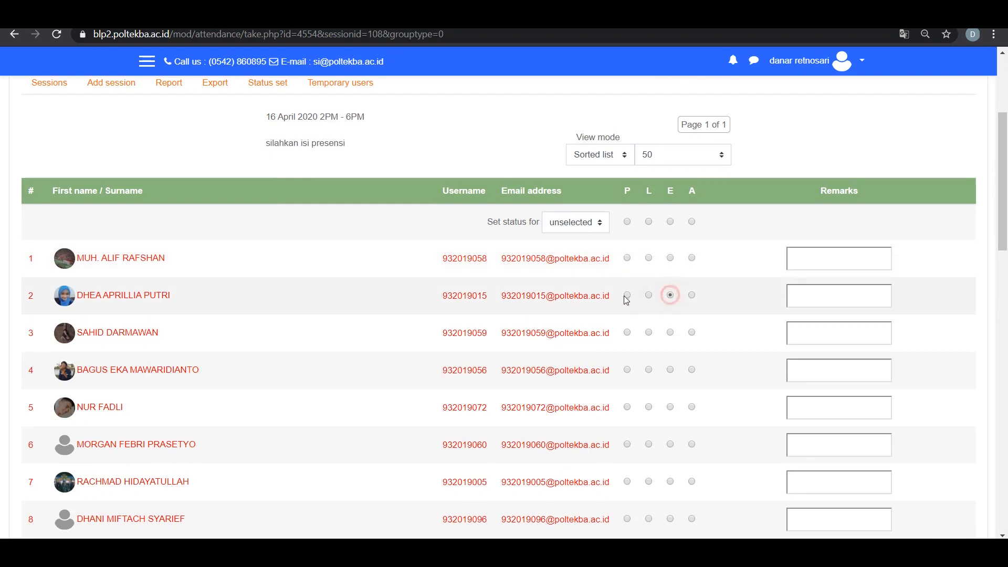
click(648, 296)
scroll(624, 320, down, 10)
scroll(616, 344, down, 5)
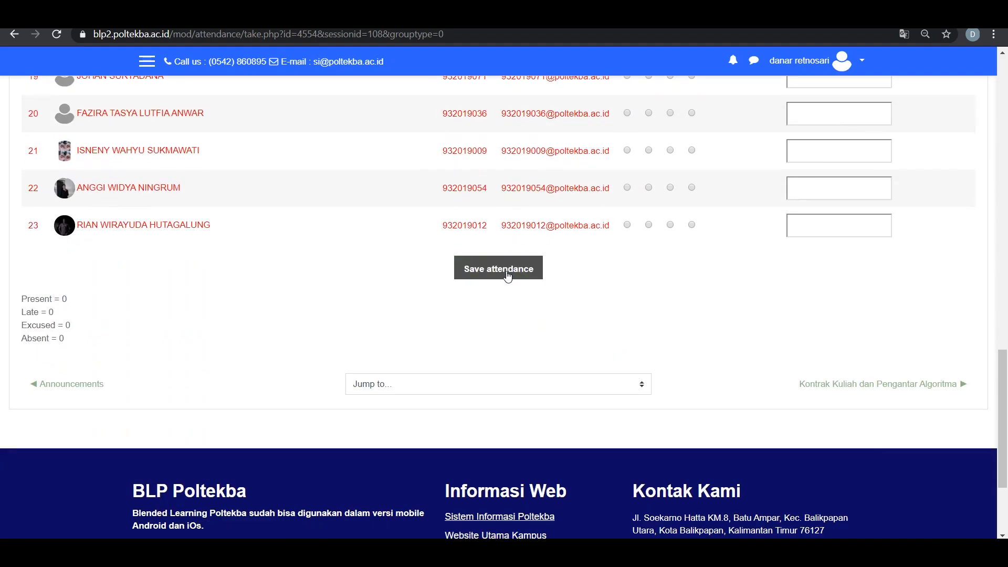
scroll(493, 288, up, 12)
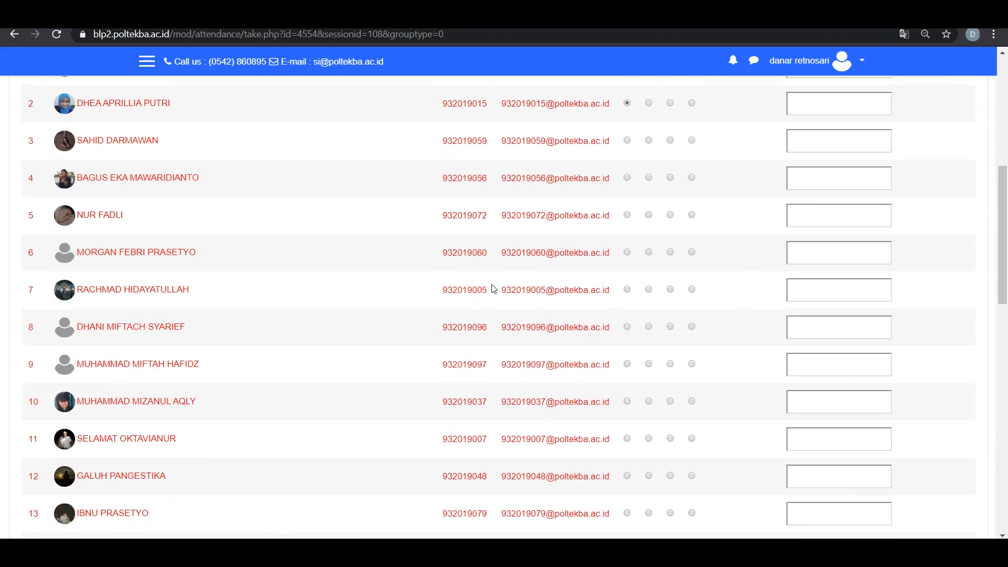
scroll(493, 289, up, 8)
click(58, 281)
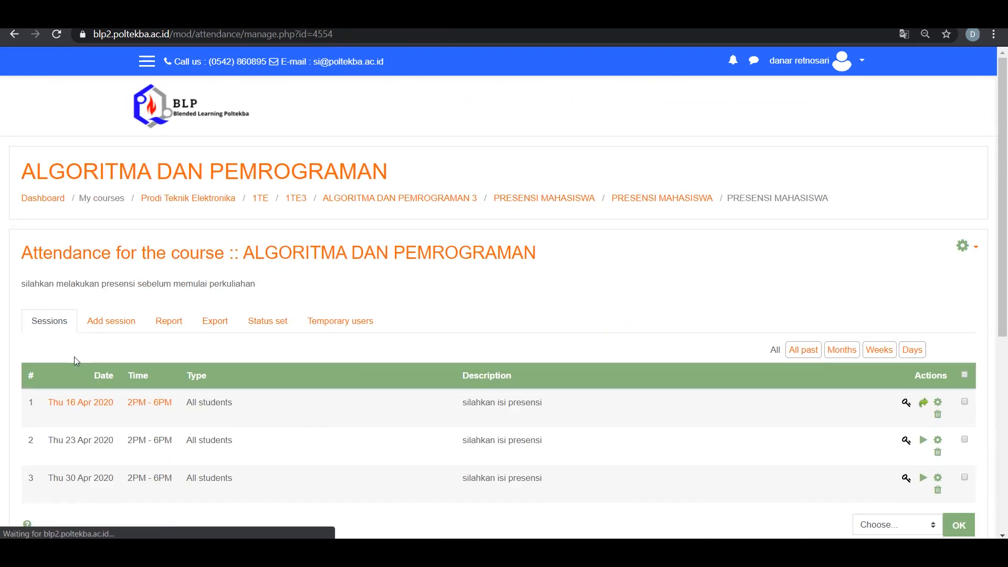